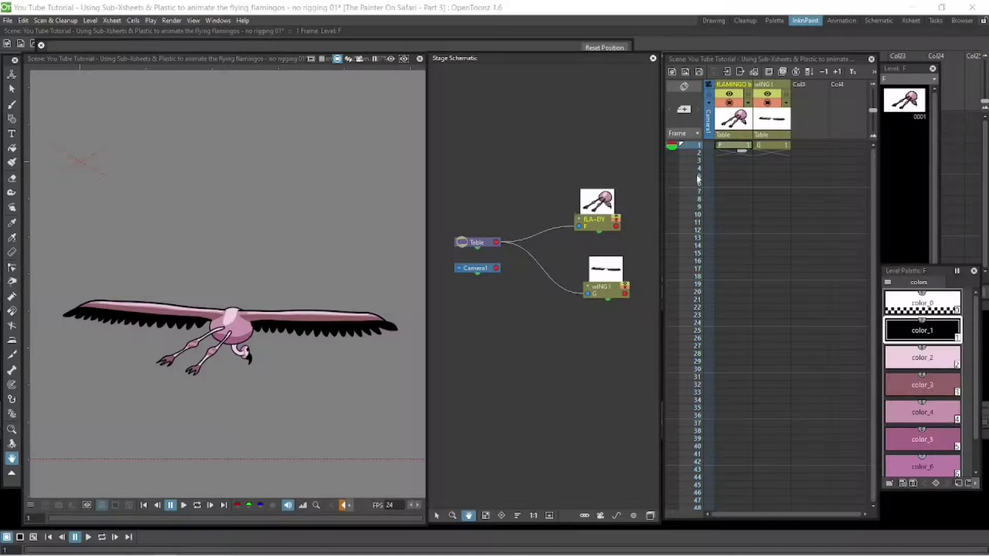
Inspect the flamingo body drawing and the wing drawing separately in their own levels.
left_click(911, 113)
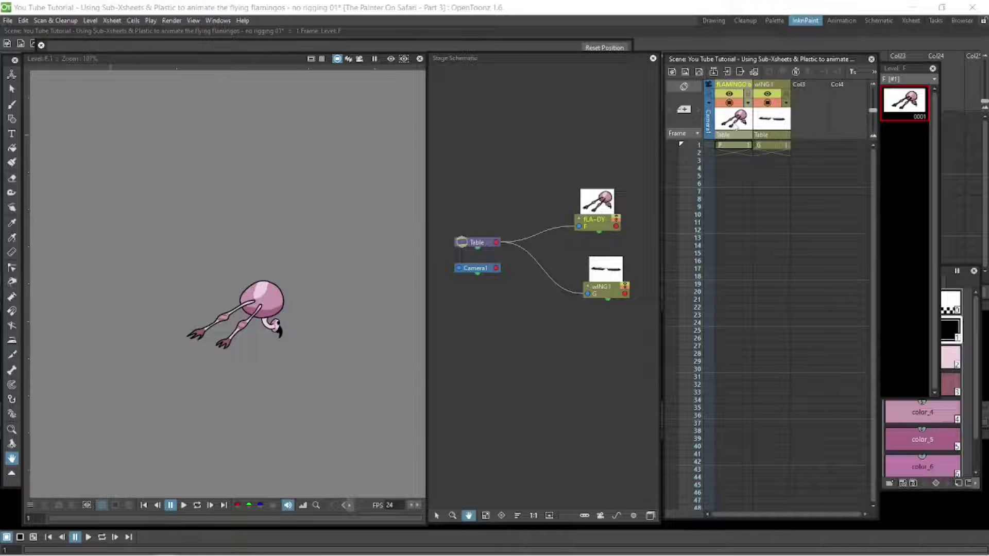
left_click(891, 107)
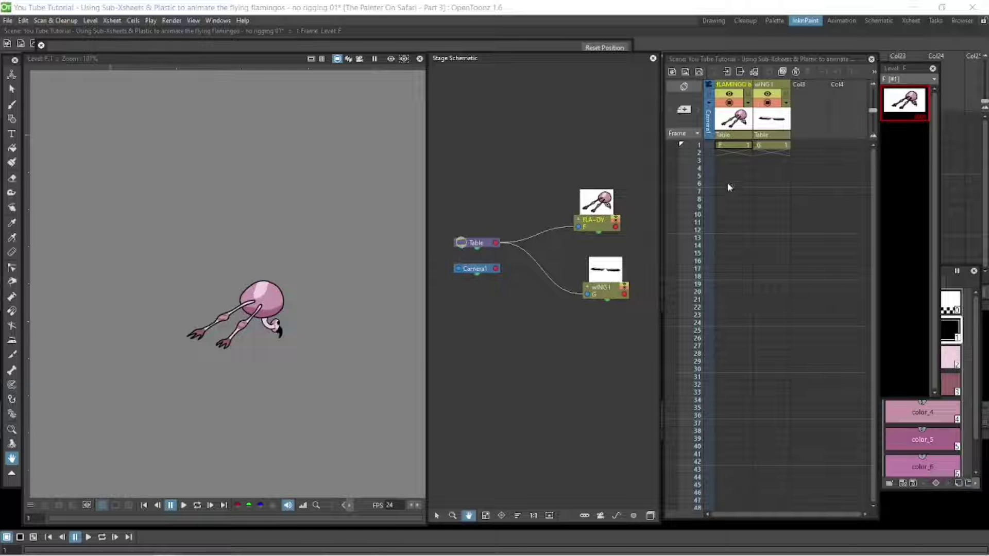
key("s")
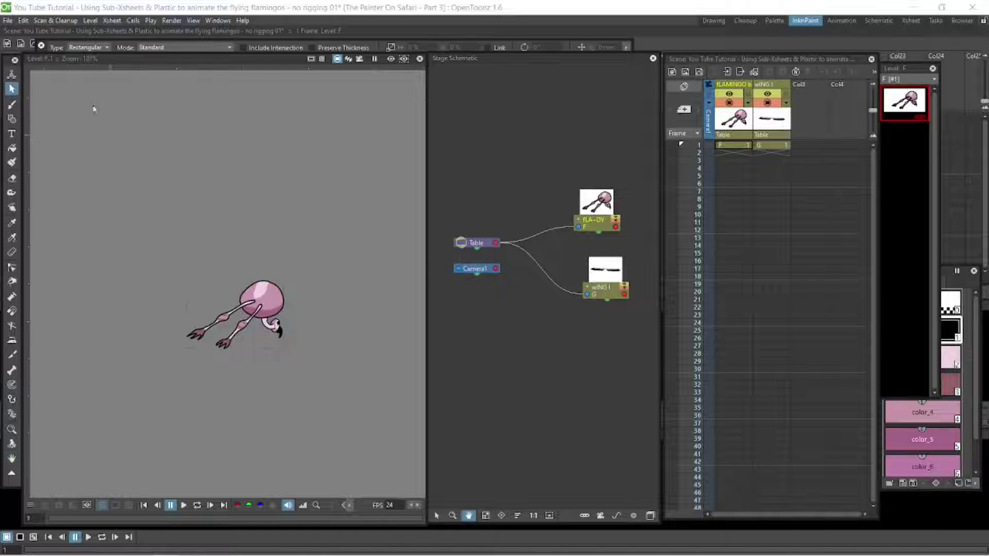
left_click(768, 135)
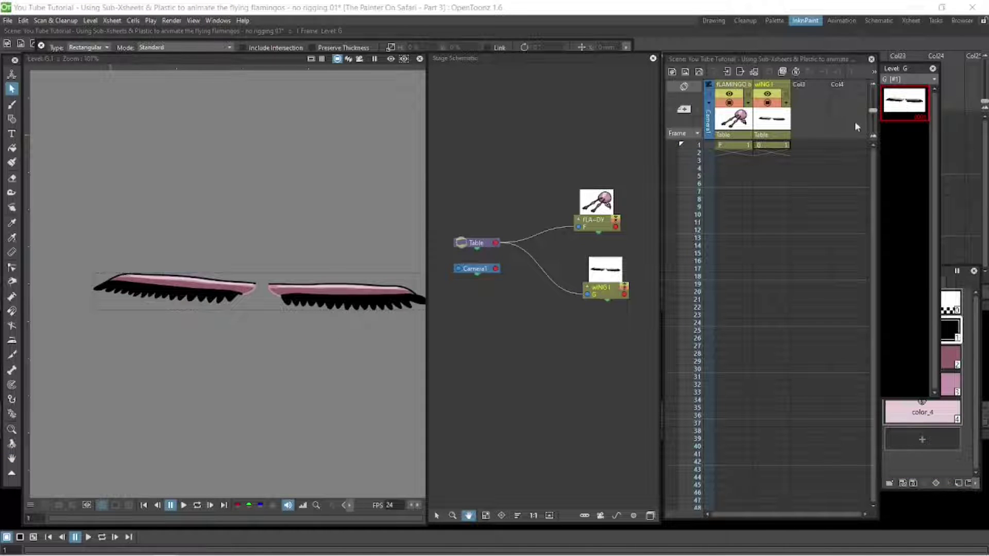
left_click_drag(927, 269, 485, 293)
Try moving the wing layer and the flamingo body layer individually with the Animate tool, undoing each move.
left_click(766, 146)
left_click(739, 146)
key("a")
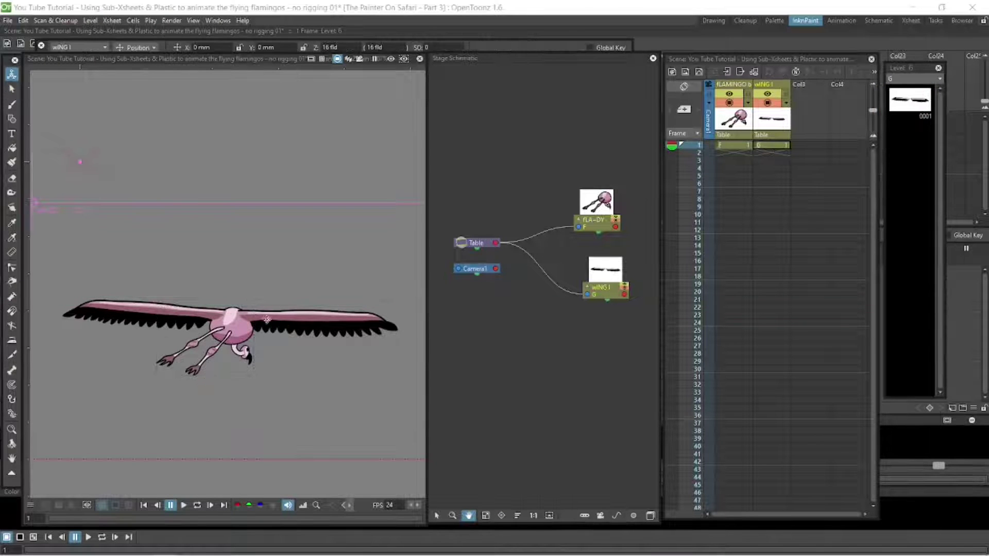
left_click_drag(267, 320, 270, 264)
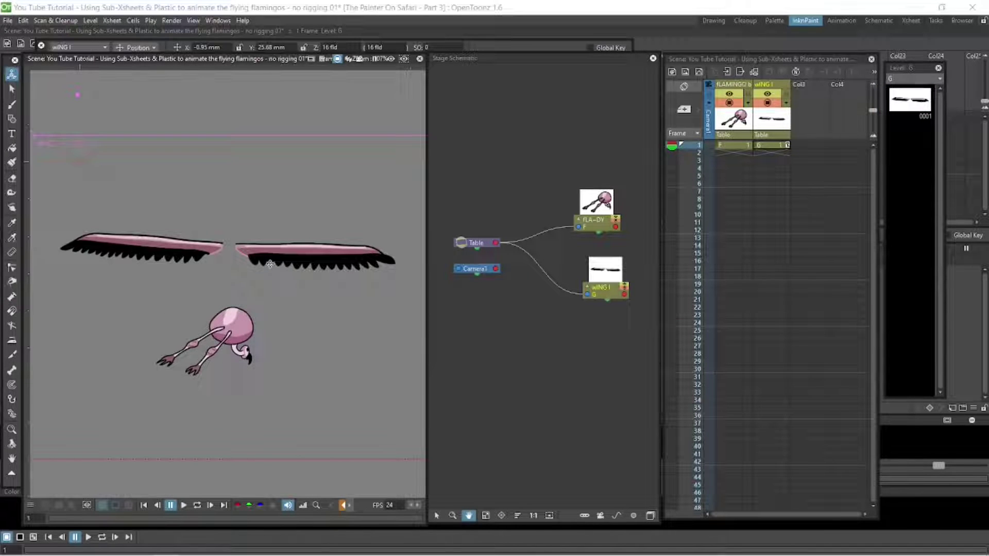
key("ctrl+z")
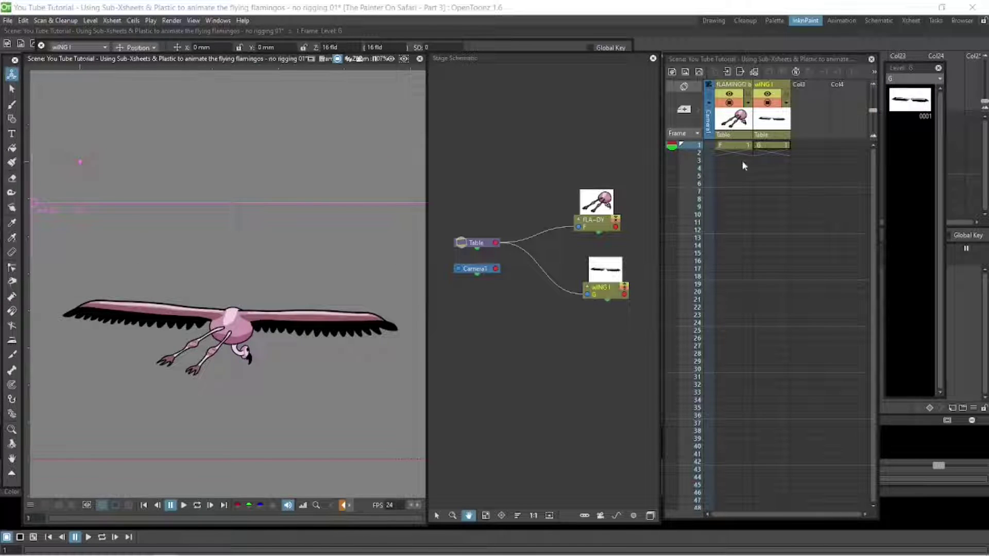
left_click(729, 147)
left_click_drag(266, 309, 305, 216)
key("ctrl+z")
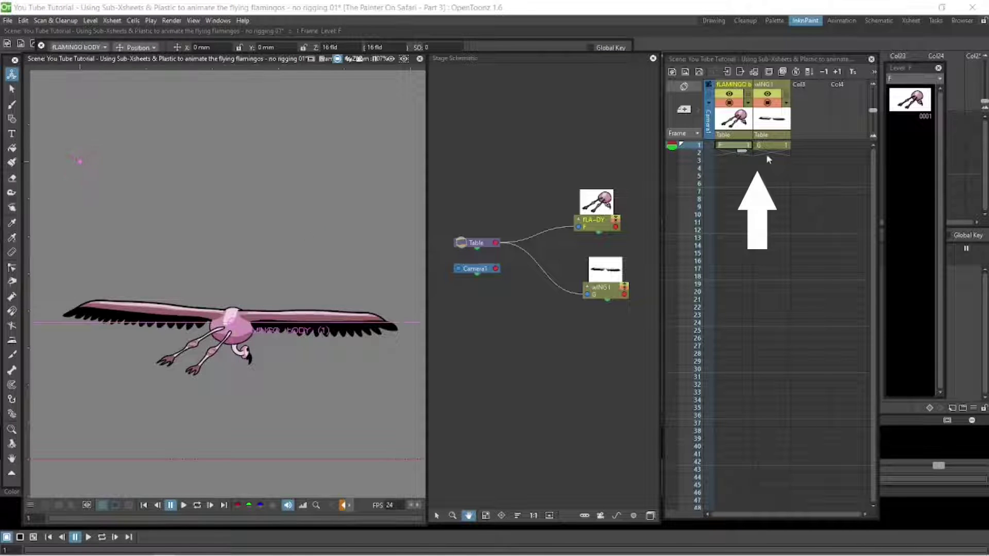
Review the schematic for the wing layer, switching between FX and Stage views and ending on the Stage Schematic.
left_click(765, 153)
left_click(764, 147)
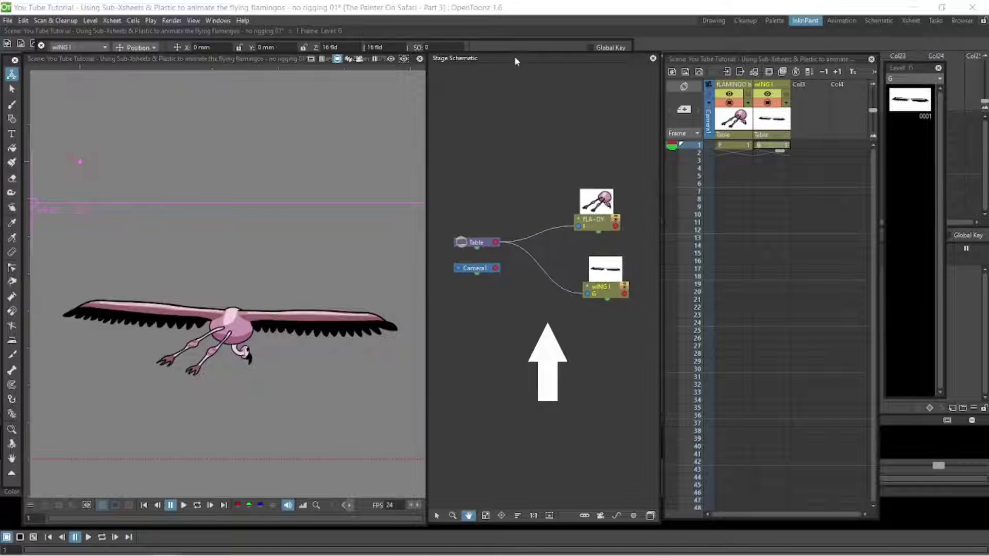
left_click_drag(514, 58, 518, 58)
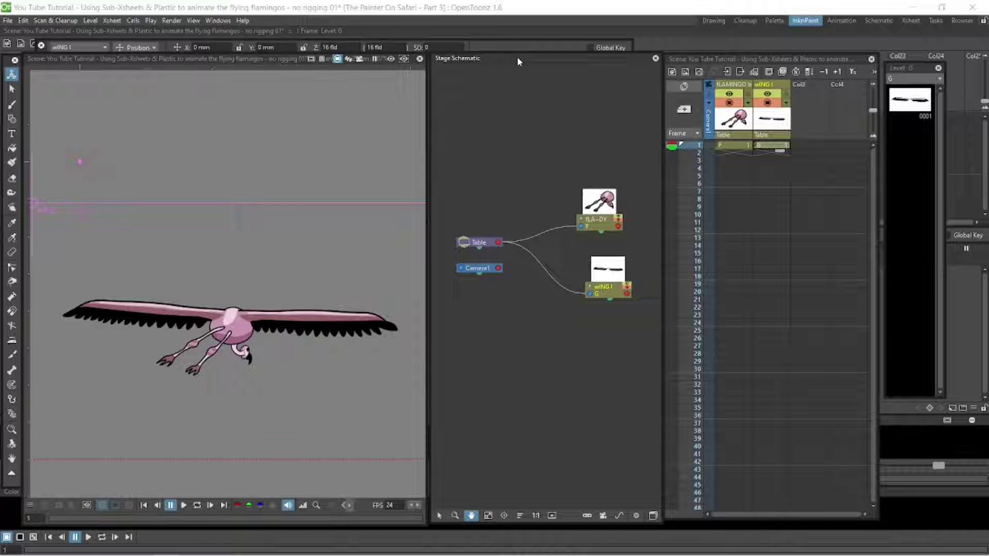
left_click(653, 517)
left_click(653, 517)
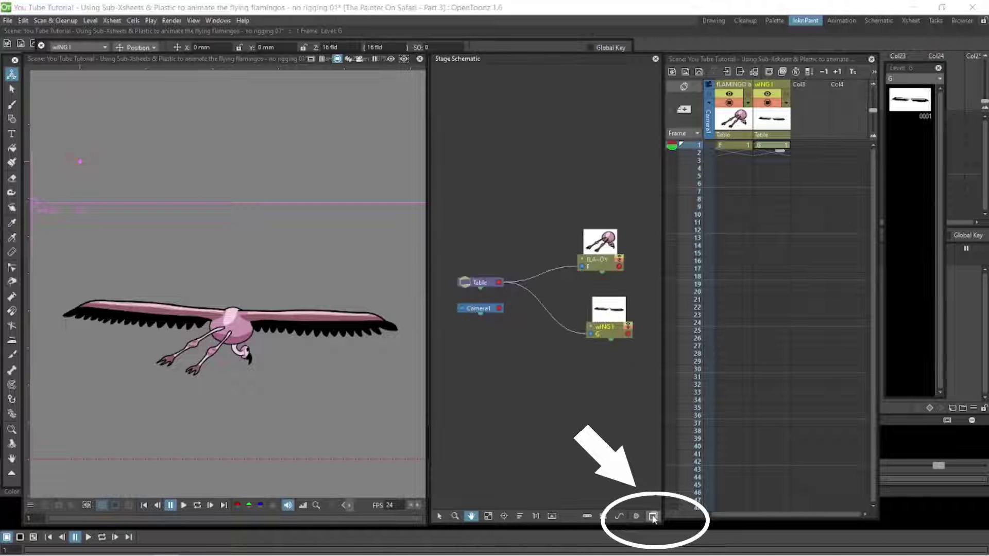
left_click(652, 517)
left_click(653, 516)
left_click(653, 517)
left_click(653, 517)
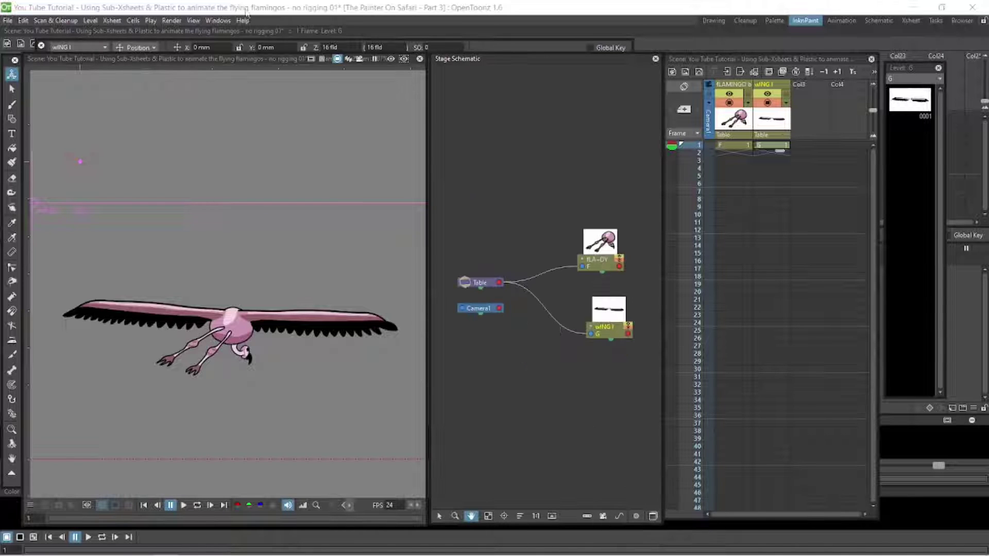
left_click(217, 20)
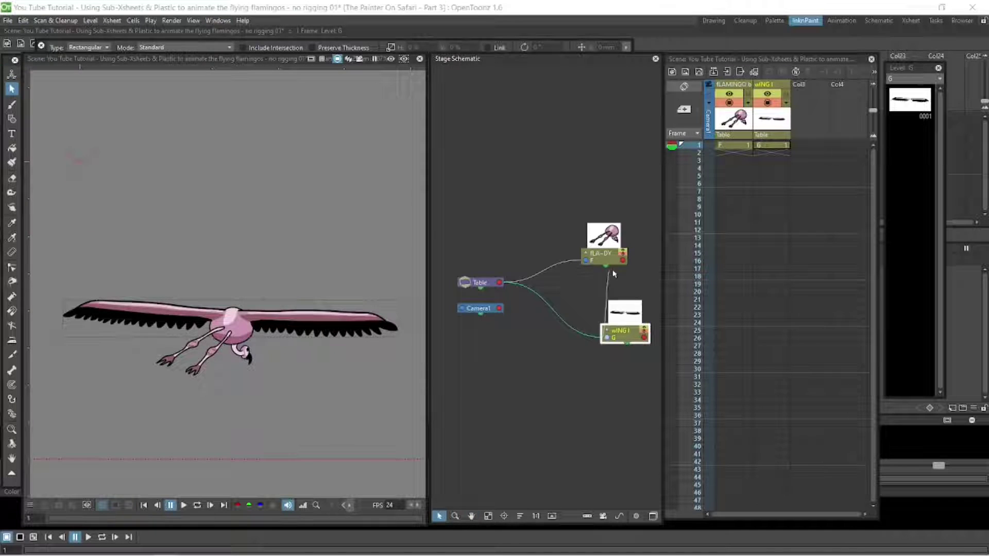
Parent the wing node to the flamingo body node in the Stage Schematic, and test the link by moving the body and undoing the move.
left_click_drag(607, 337, 623, 260)
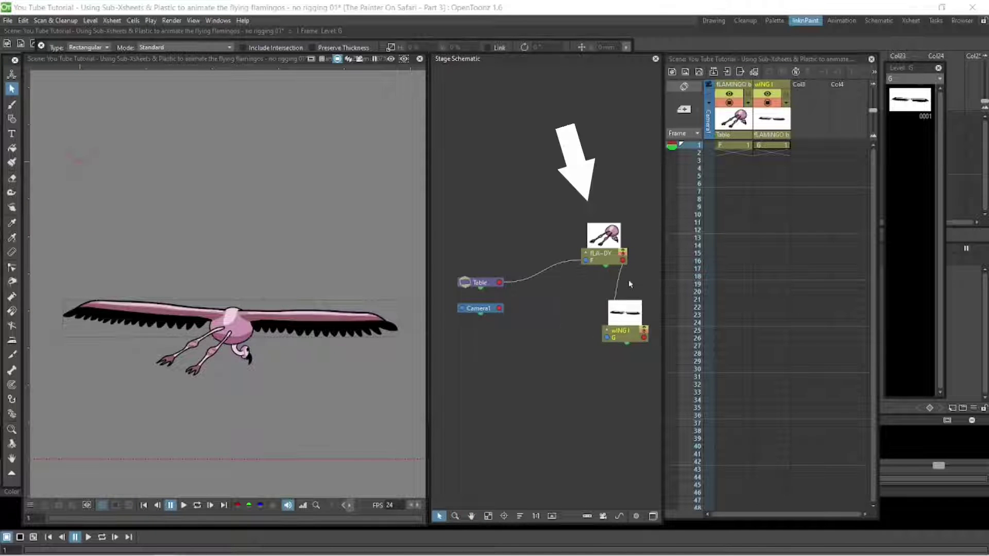
left_click(11, 74)
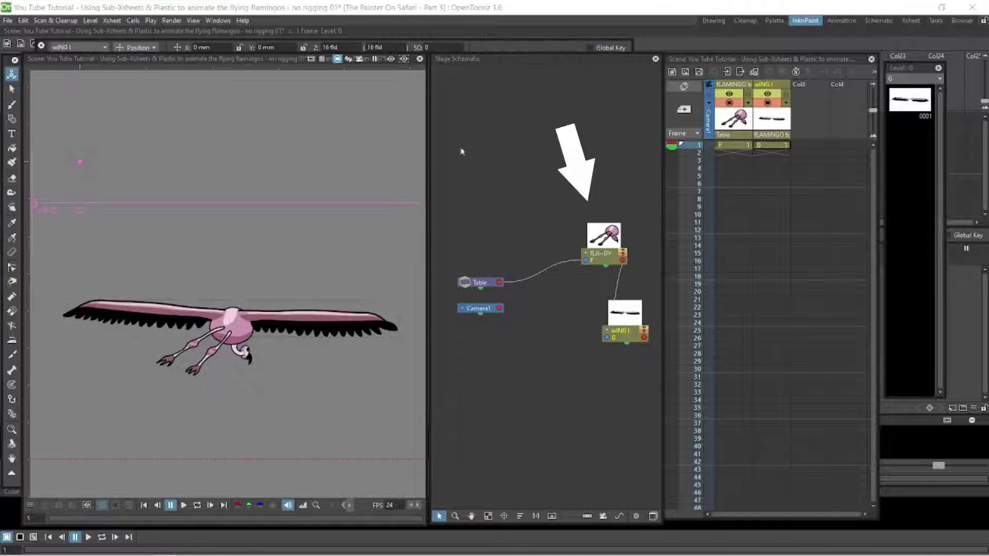
left_click(597, 260)
left_click_drag(308, 338, 296, 311)
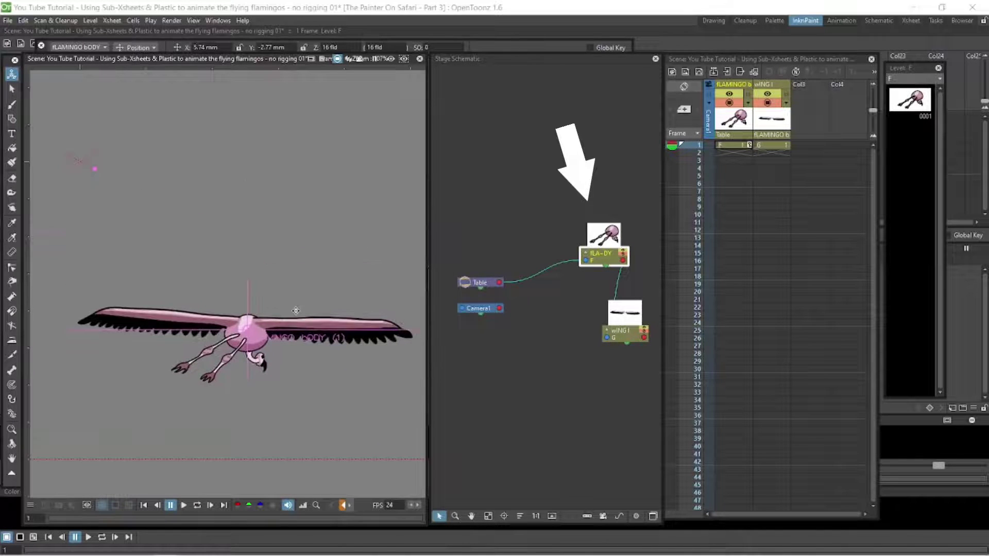
key("ctrl+z")
Try removing the link between wing and body and moving the body alone, and undo both the move and the unlinking.
left_click(619, 282)
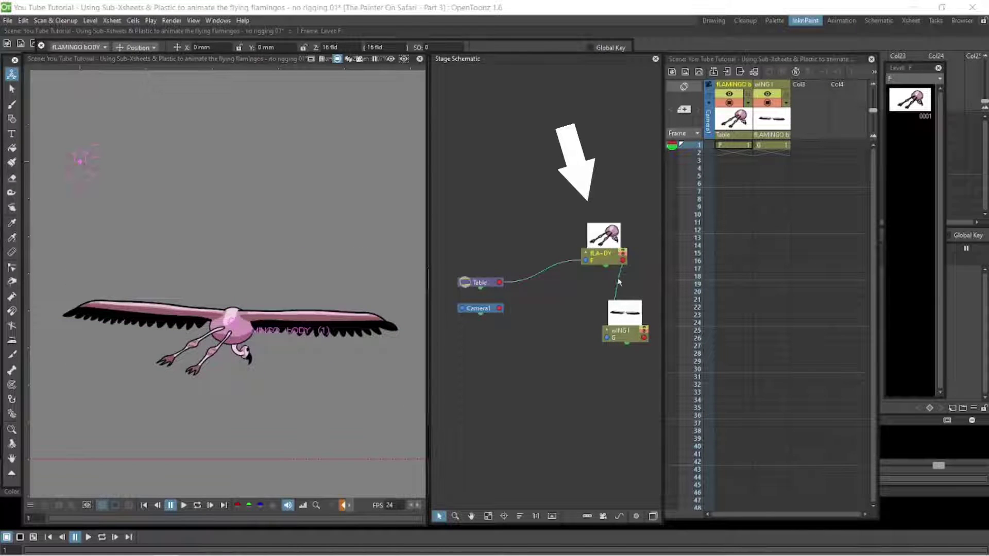
key("Delete")
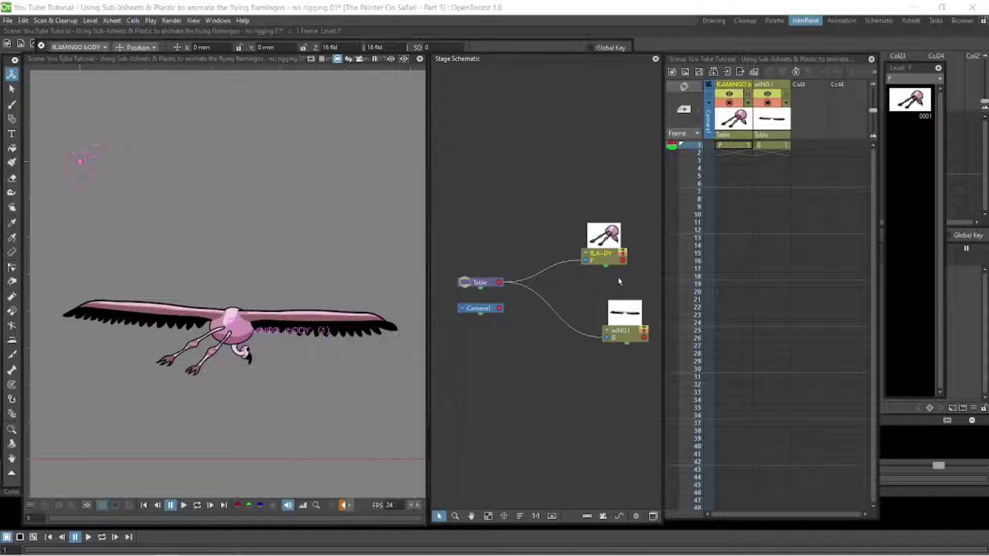
left_click(604, 261)
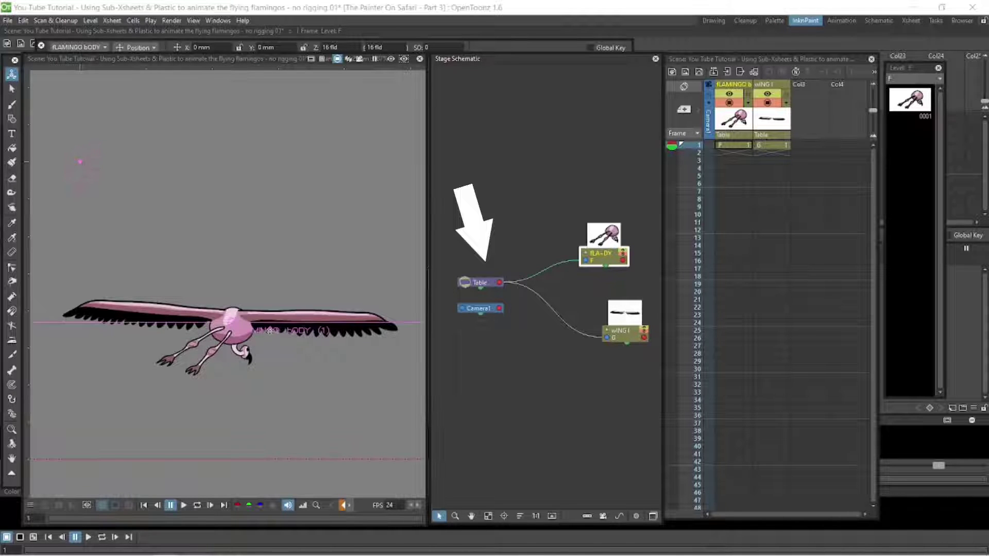
mouse_move(260, 359)
left_mouse_down()
mouse_move(284, 272)
mouse_move(279, 154)
mouse_move(255, 327)
mouse_move(263, 426)
mouse_move(275, 291)
mouse_move(272, 345)
left_mouse_up()
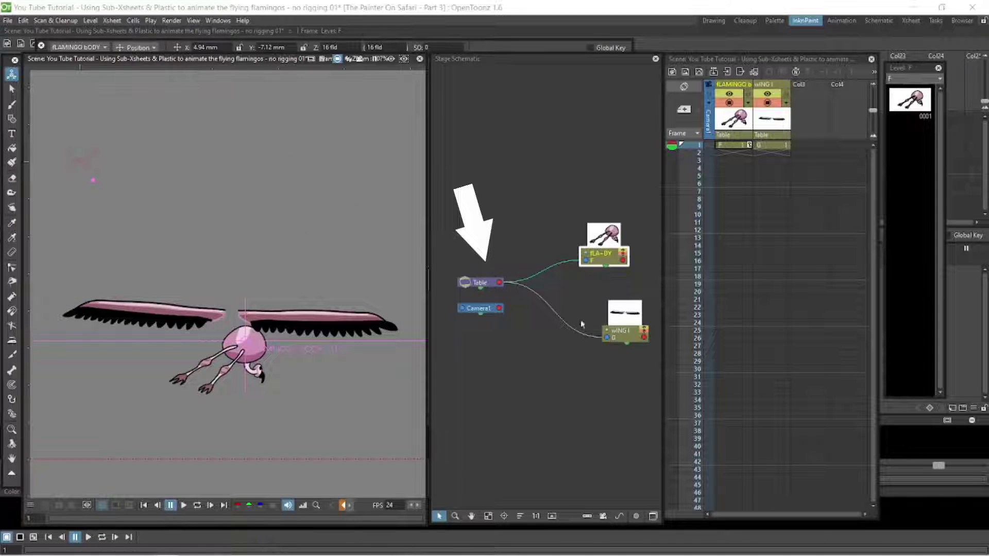
left_click(576, 349)
key("ctrl+z")
key("ctrl+z")
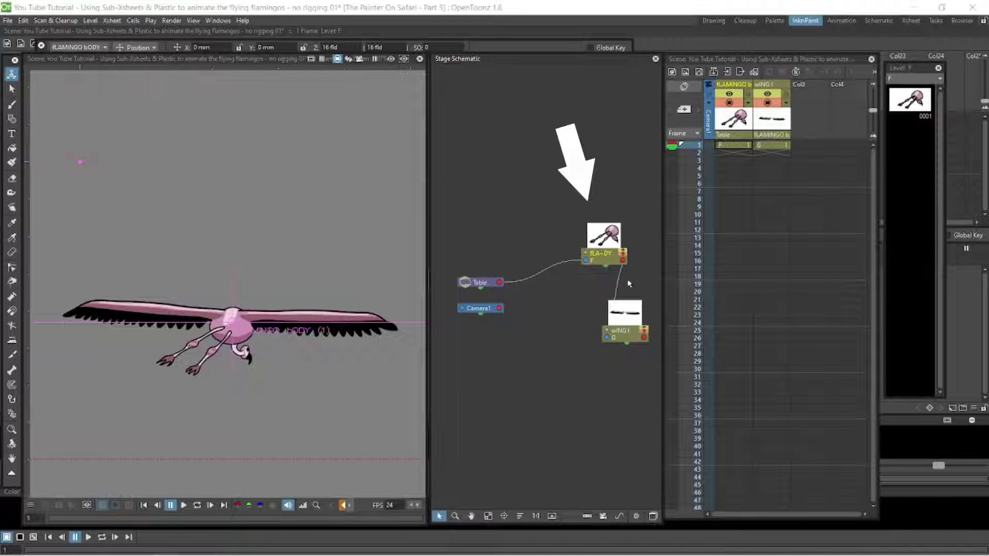
Shift the wing column to Col3 and create a mesh for the flamingo body with 5.08 mm edges, choosing a different path for the level.
left_click(766, 88)
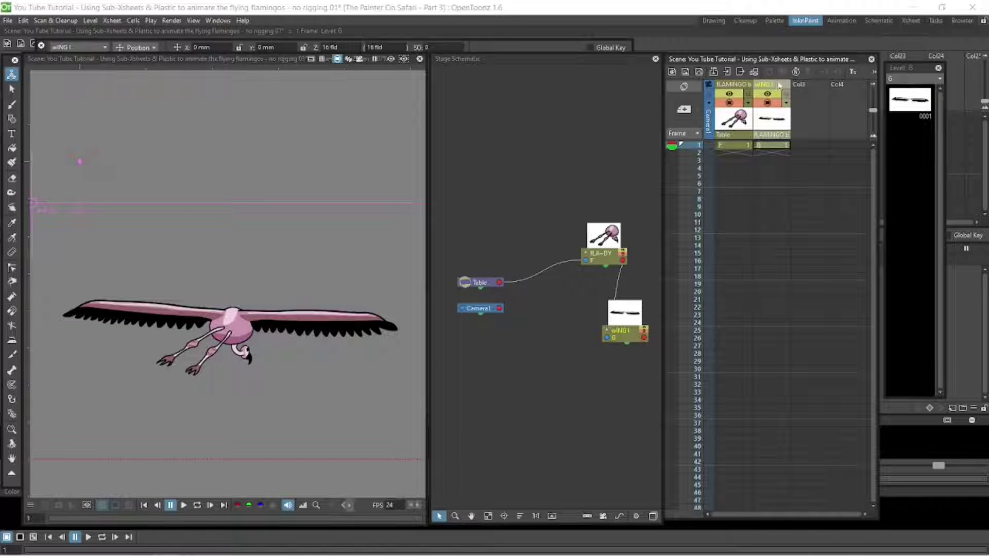
left_click_drag(780, 85, 808, 86)
left_click(740, 146)
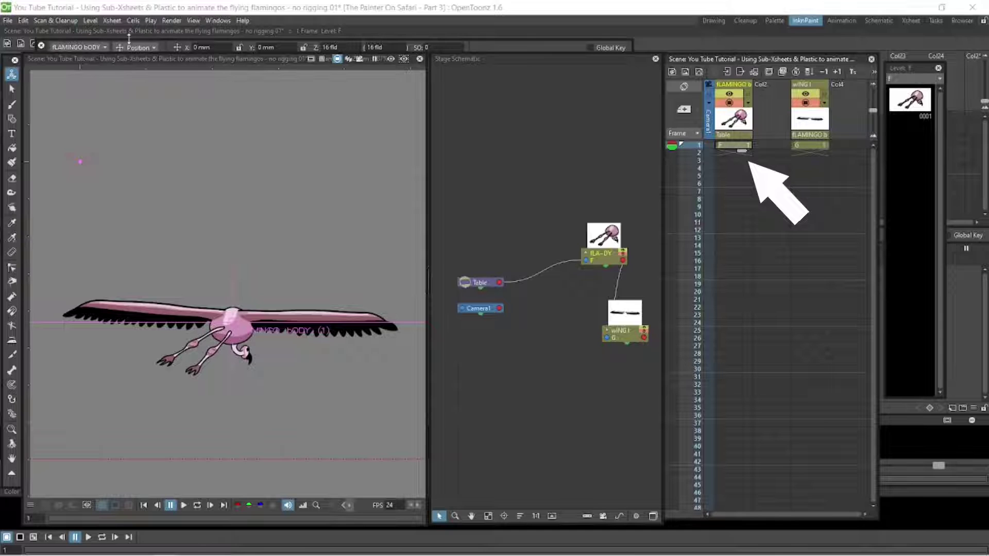
left_click(11, 414)
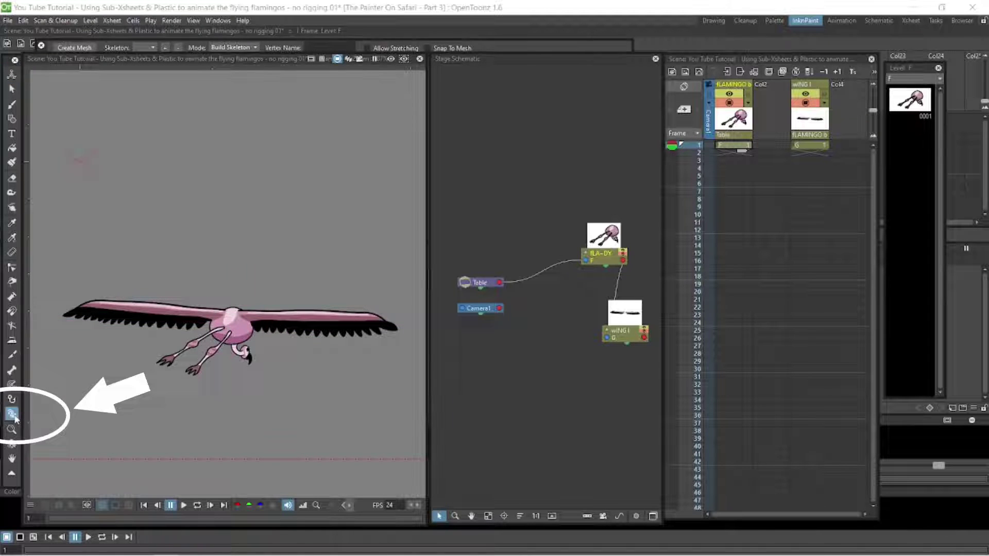
left_click(74, 48)
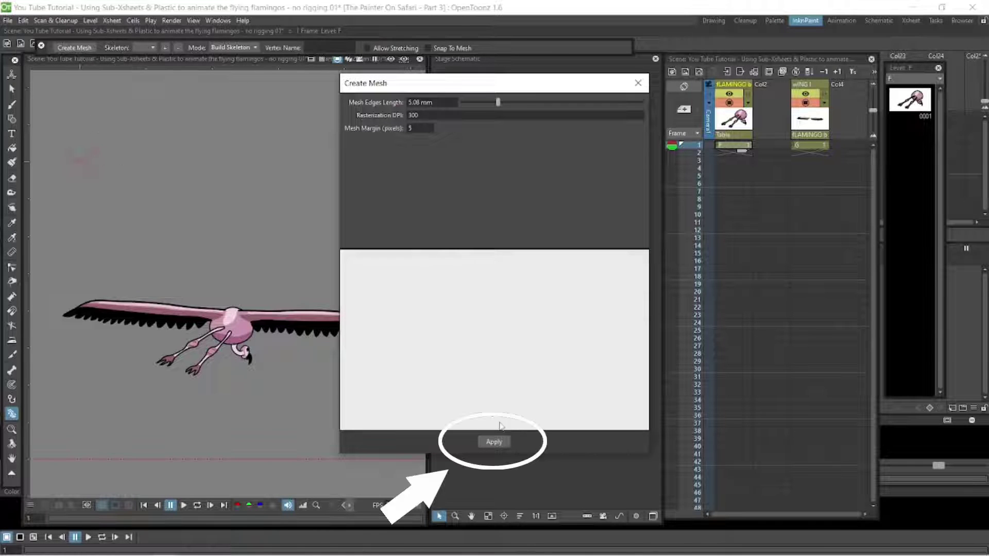
left_click(490, 443)
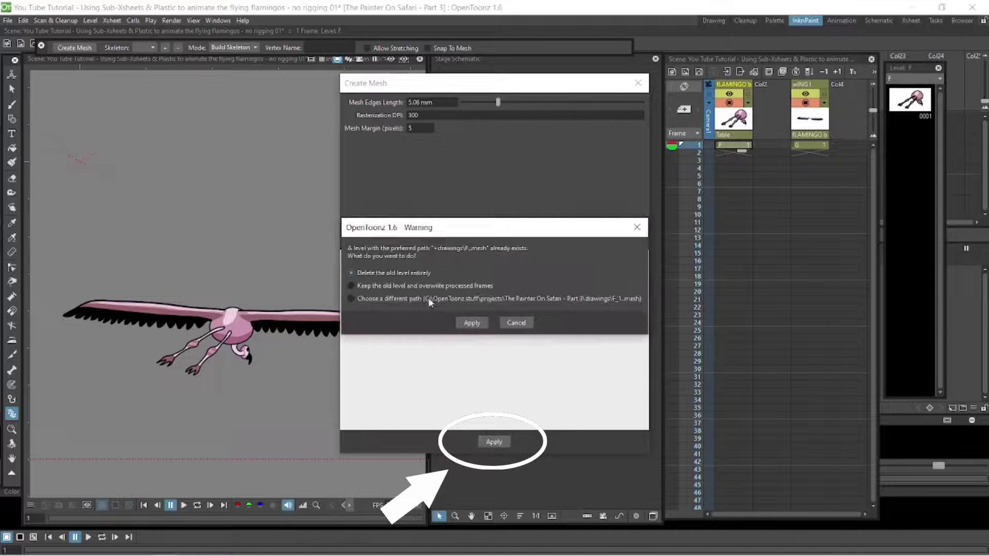
left_click(351, 299)
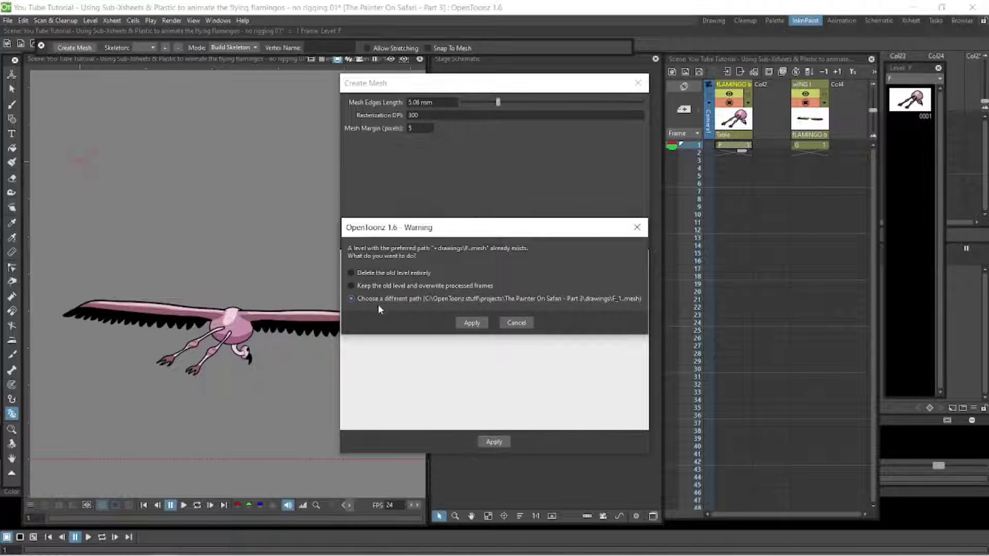
left_click(472, 324)
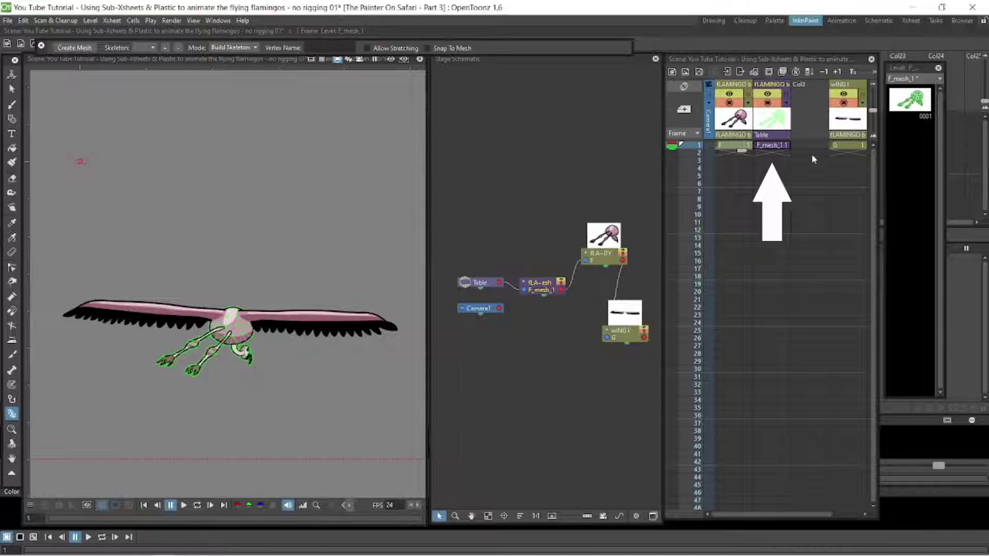
Move the wing column directly beside the body mesh column and create a mesh for the wing, choosing a different path for the level.
left_click_drag(773, 515, 779, 517)
left_click_drag(855, 133, 818, 133)
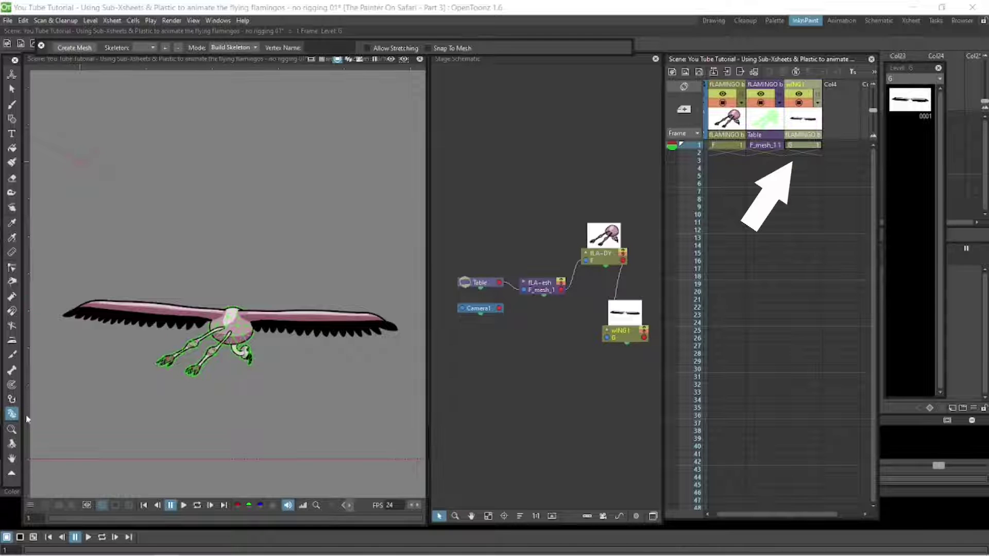
left_click(805, 148)
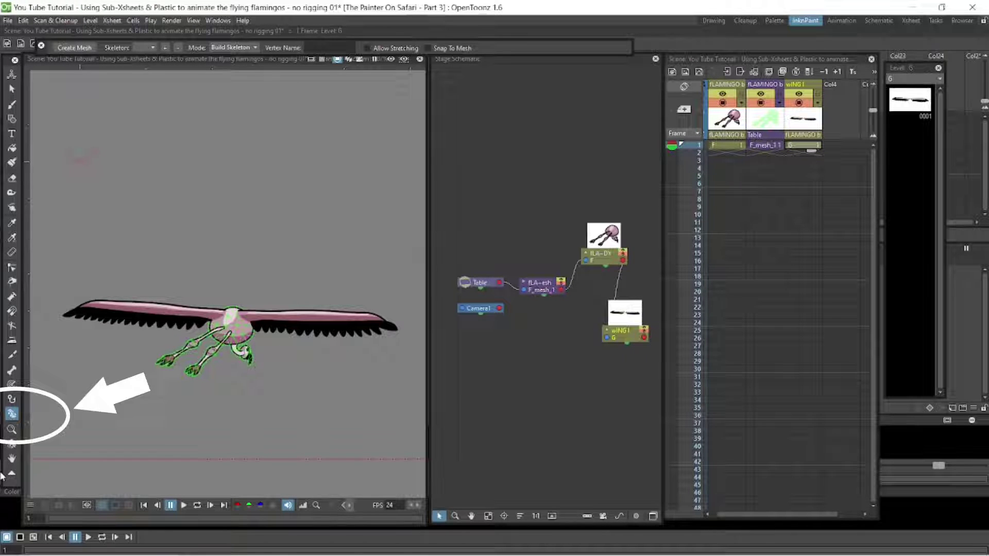
left_click(74, 47)
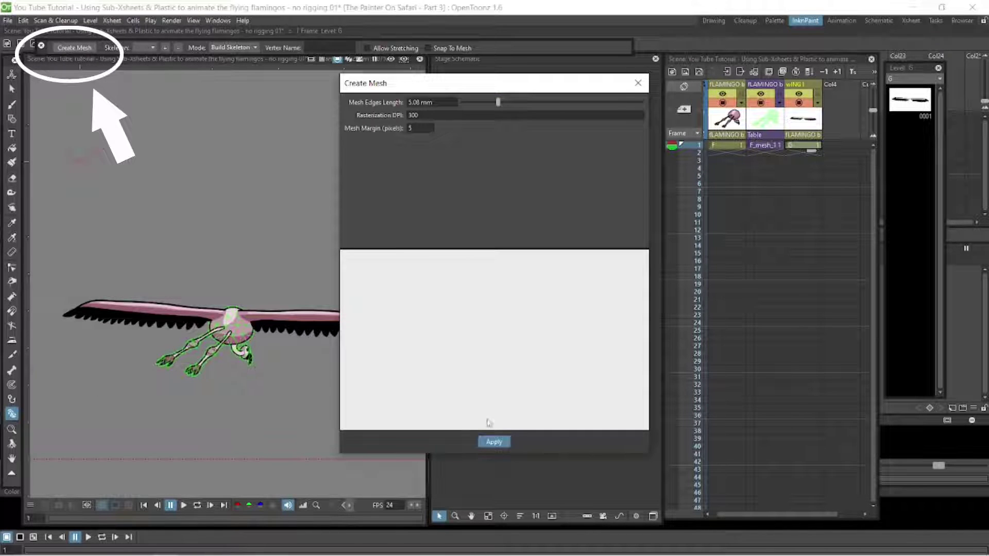
left_click(493, 443)
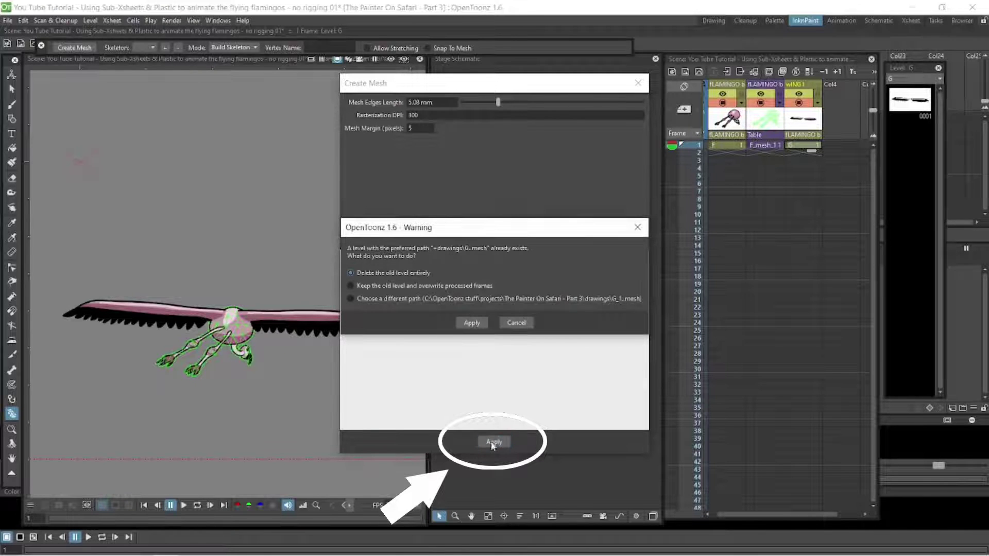
left_click(359, 300)
left_click(479, 322)
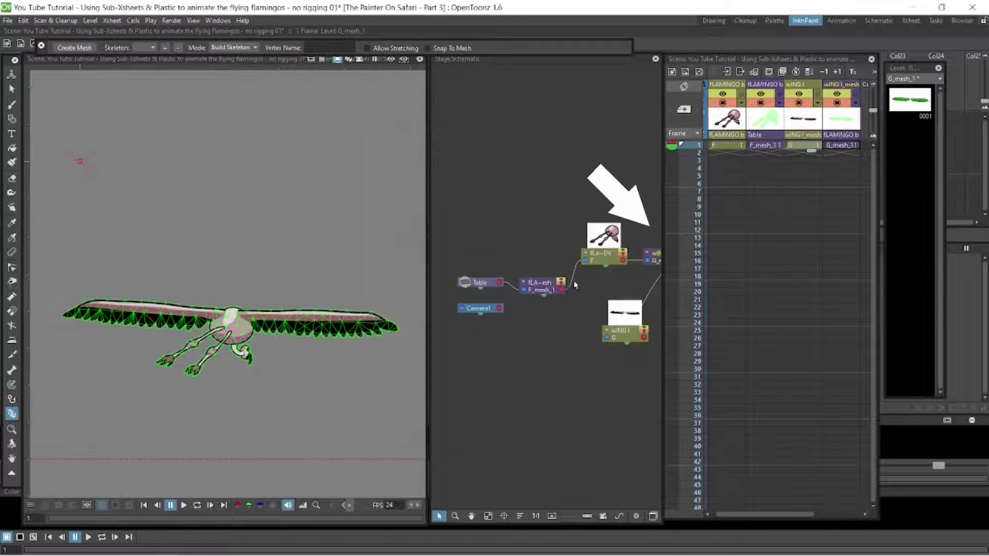
Hide the wing mesh column in the viewer, leaving only the flamingo body mesh displayed.
left_click(768, 147)
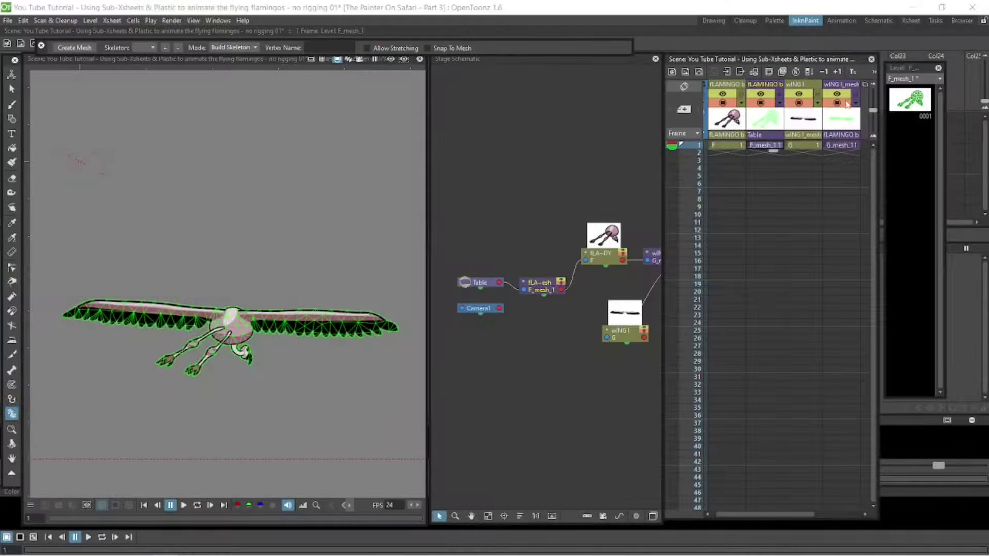
left_click(840, 108)
left_click(838, 103)
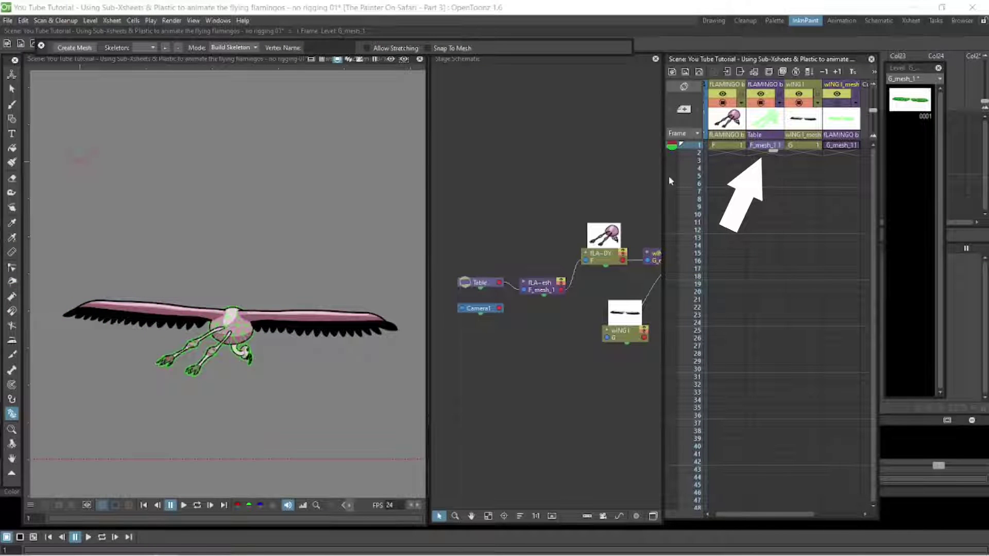
Build a skeleton on the flamingo body mesh, placing the root at the body's centre and chaining joints down the left leg to the foot.
left_click(762, 147)
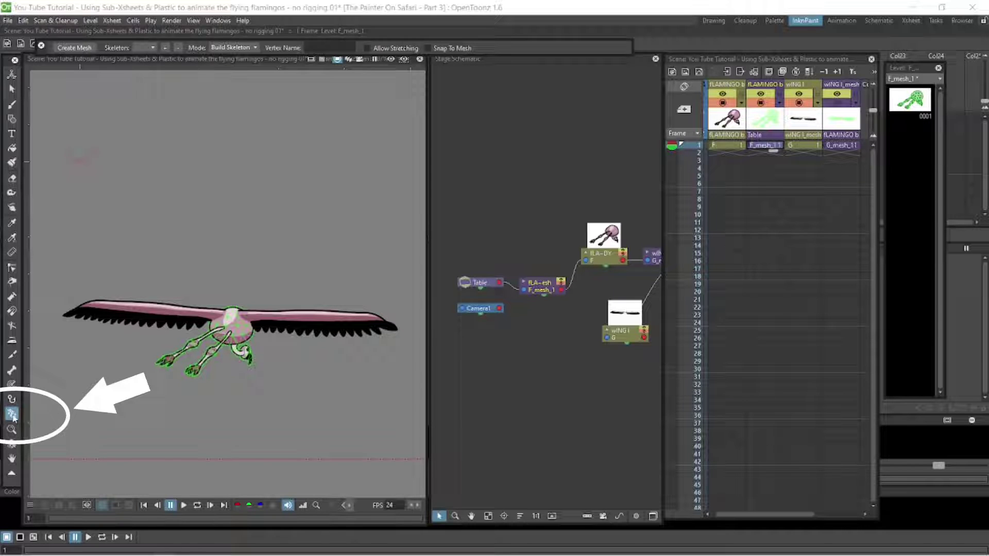
left_click(252, 47)
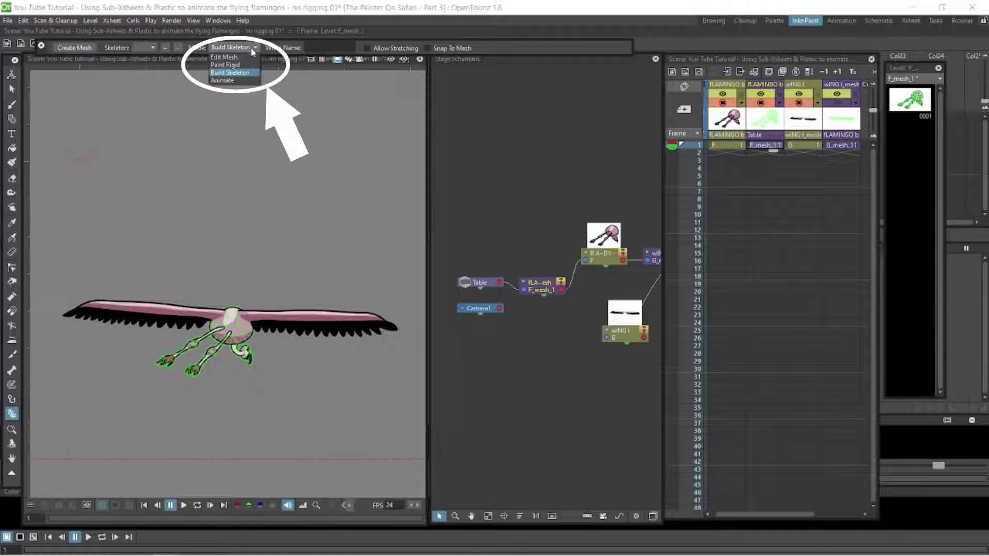
left_click(249, 76)
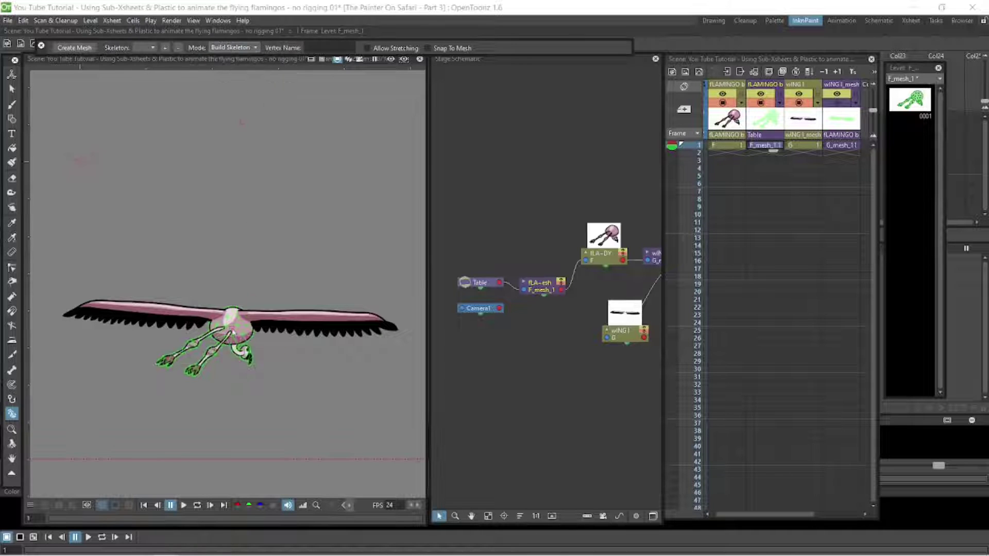
left_click(232, 325)
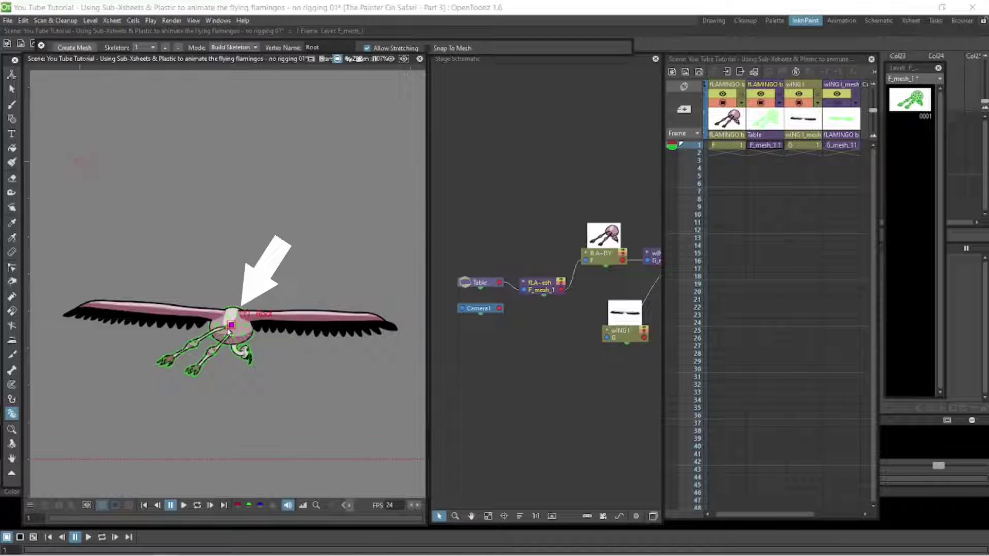
left_click(211, 330)
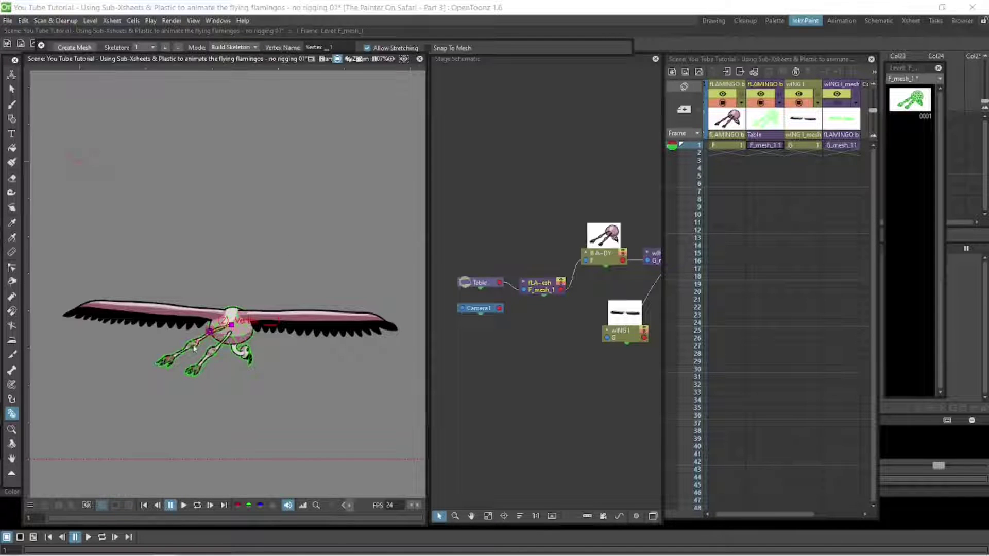
left_click(194, 345)
left_click(166, 361)
Branch a second joint chain from the body's root vertex down the right leg to its foot.
left_click(232, 325)
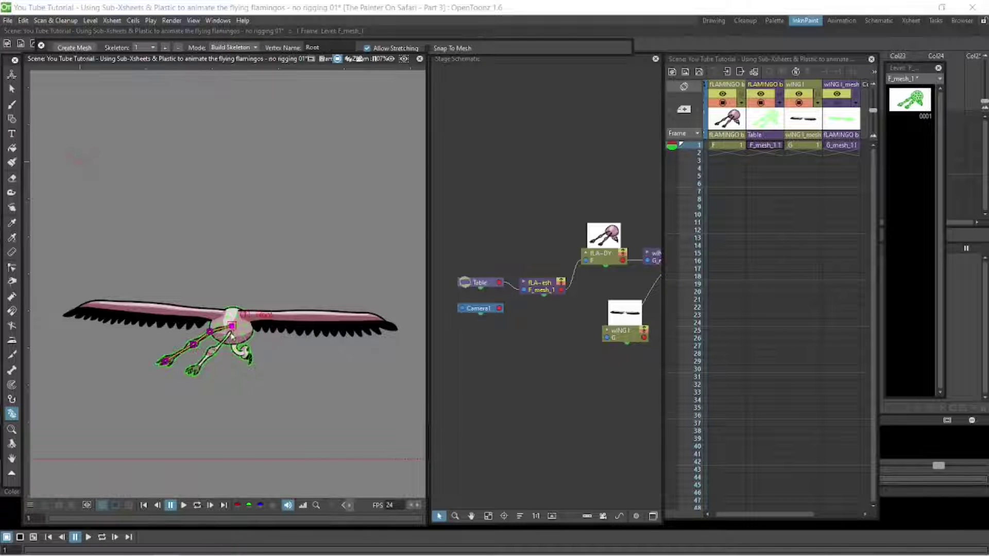
left_click(221, 341)
left_click(209, 354)
left_click(193, 373)
Add a chain of skeleton joints from the lower body along the curved neck to the tip of the beak.
left_click(235, 341)
left_click(236, 350)
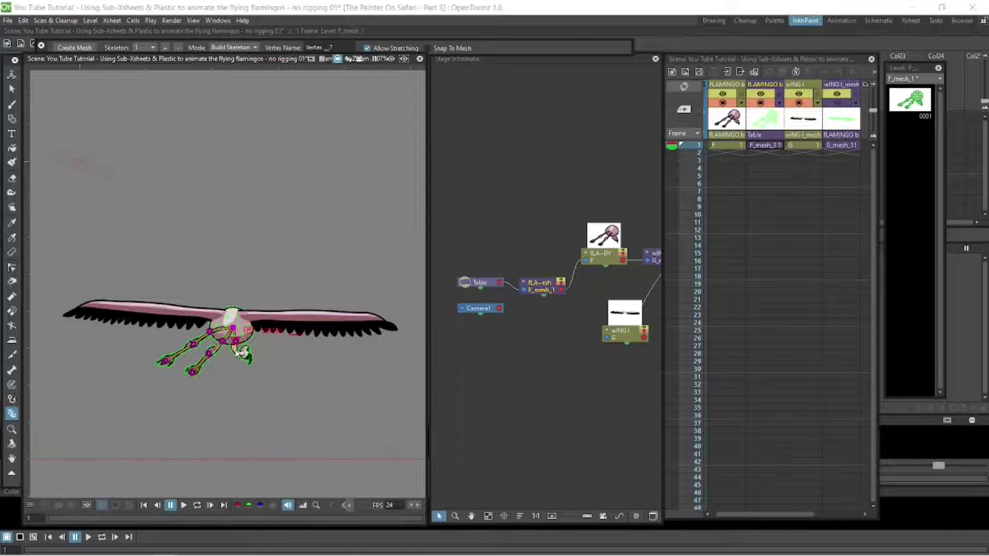
left_click(242, 352)
left_click(248, 349)
left_click(250, 360)
Add skeleton vertices around the body outline, at its upper edge and on both sides.
left_click(232, 311)
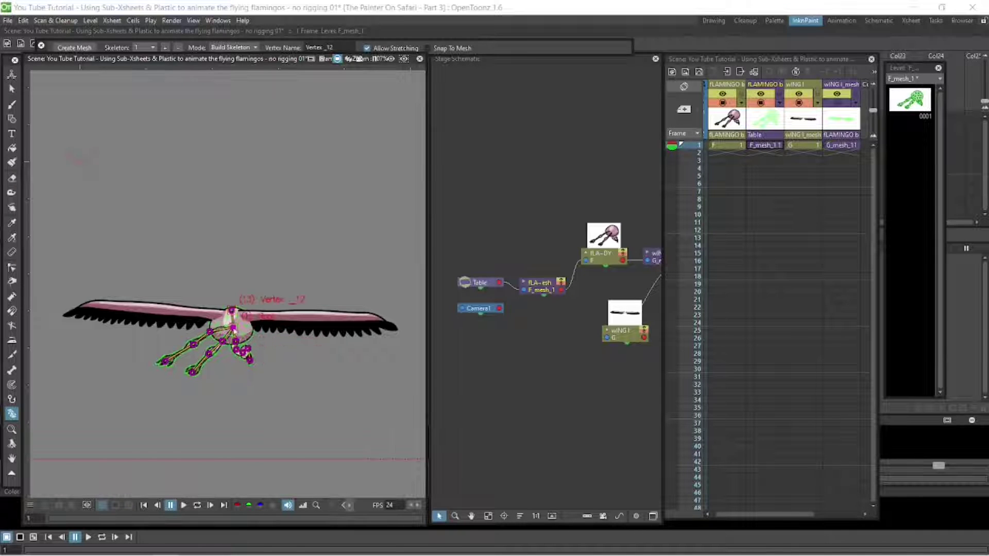
left_click(216, 320)
left_click(251, 325)
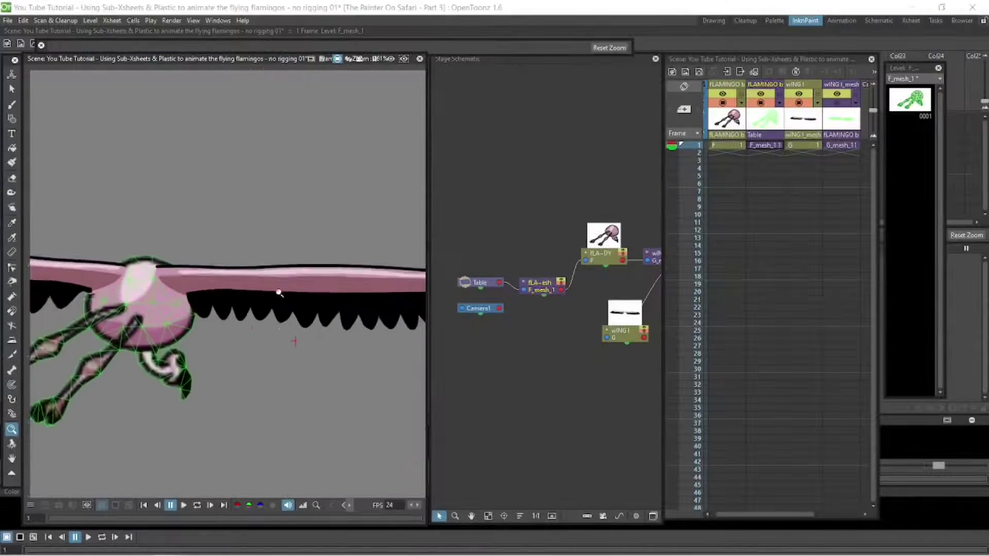
left_click_drag(385, 316, 403, 325)
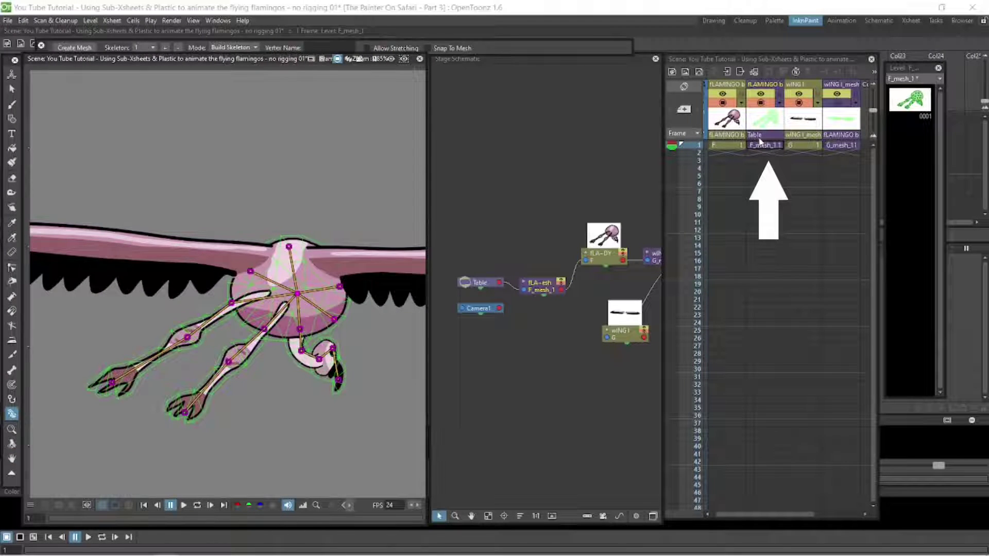
Switch the body skeleton to Animate mode and pose both legs by their knee joints on frame 1.
left_click(254, 48)
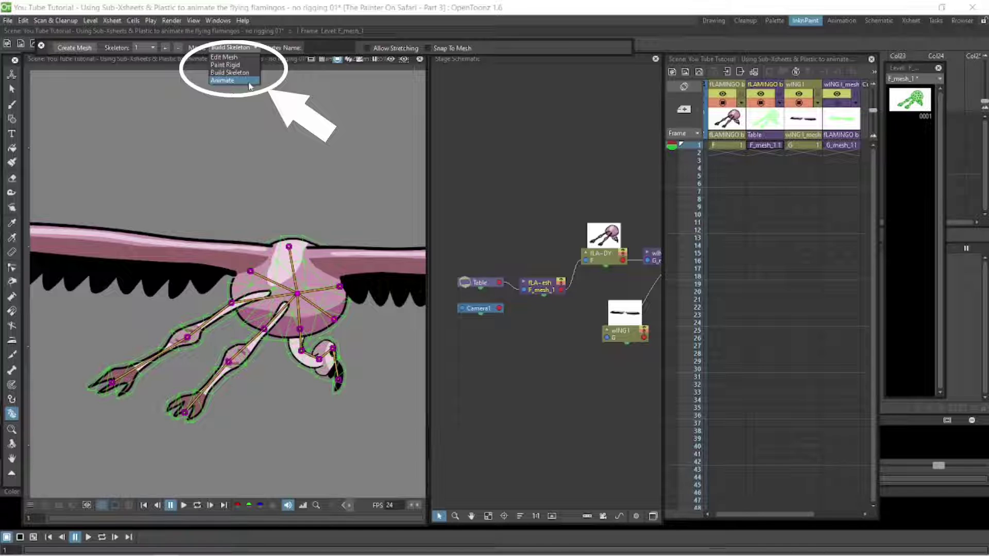
left_click(223, 80)
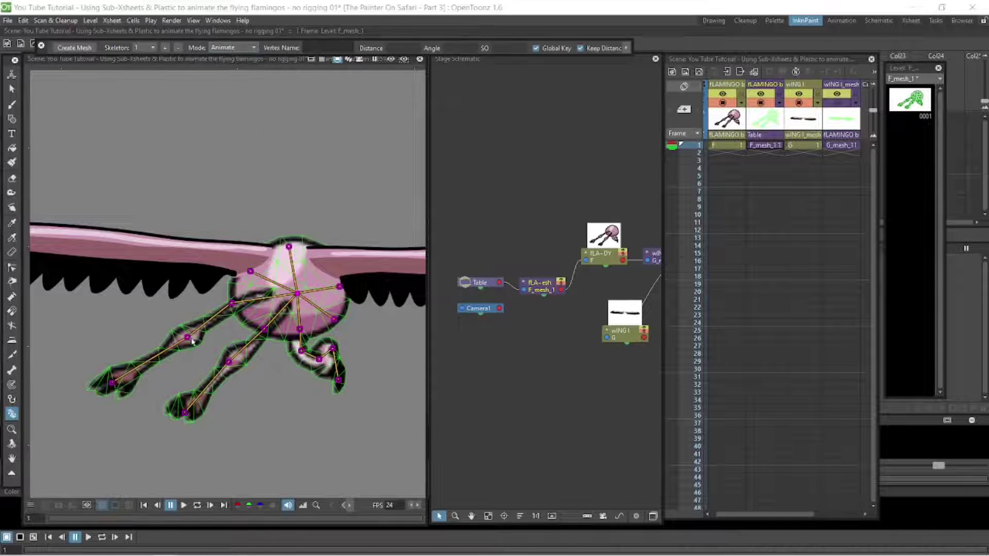
left_click_drag(192, 342, 178, 322)
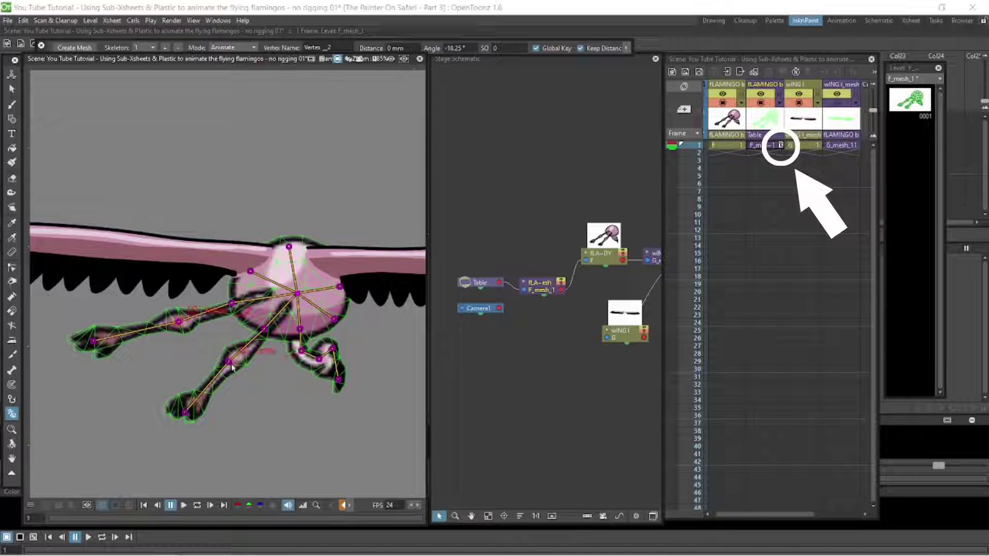
left_click_drag(228, 363, 211, 387)
left_click_drag(178, 325, 171, 351)
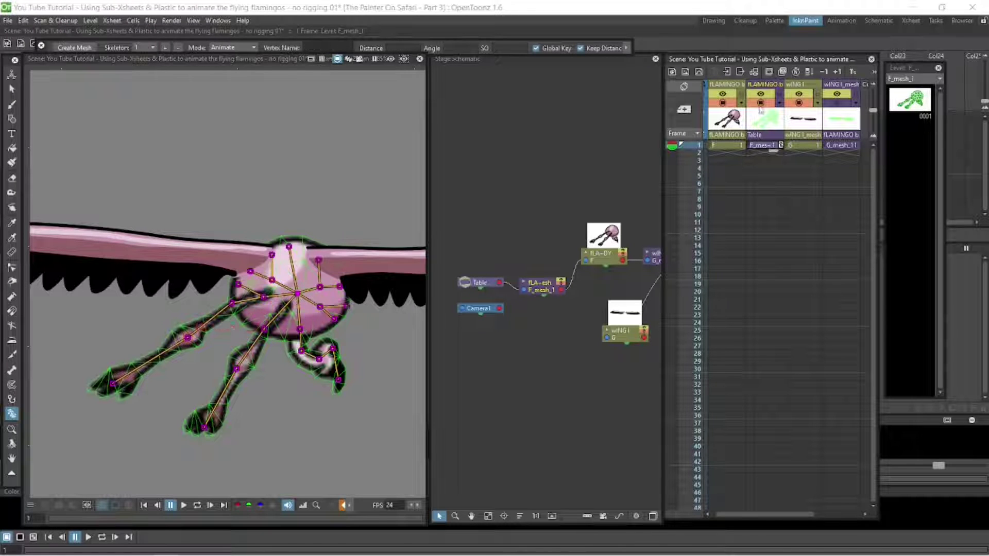
Build a skeleton on the wing mesh with its root between the wings and joints along the left wing and into its feathers.
left_click(841, 145)
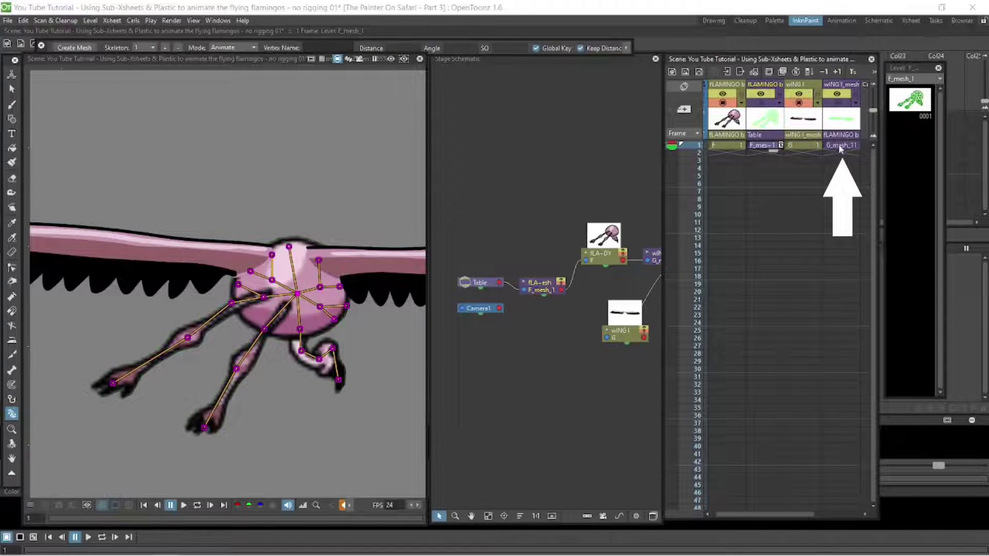
left_click(11, 458)
scroll(402, 330, "down", 2)
left_click_drag(402, 329, 429, 351)
scroll(360, 331, "up", 3)
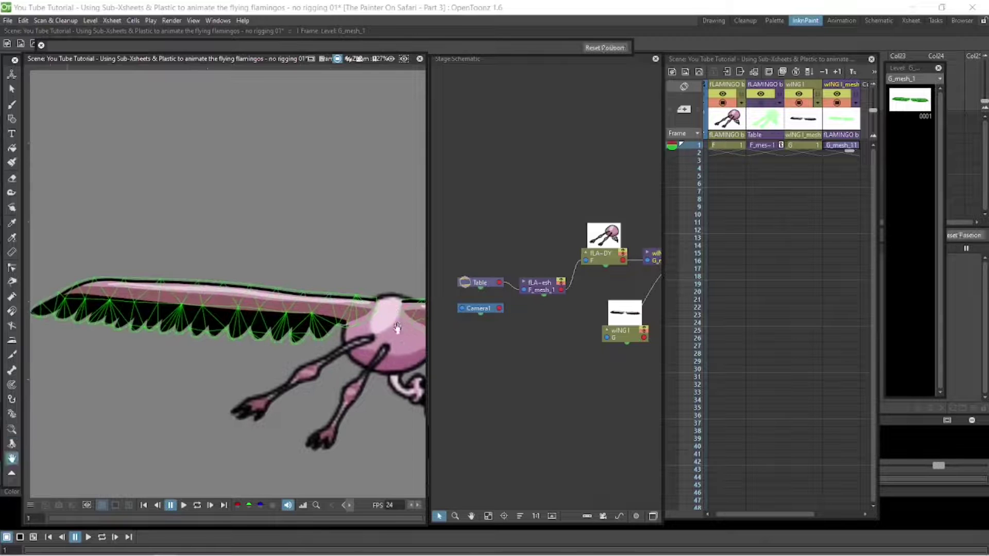
left_click(11, 429)
left_click(11, 414)
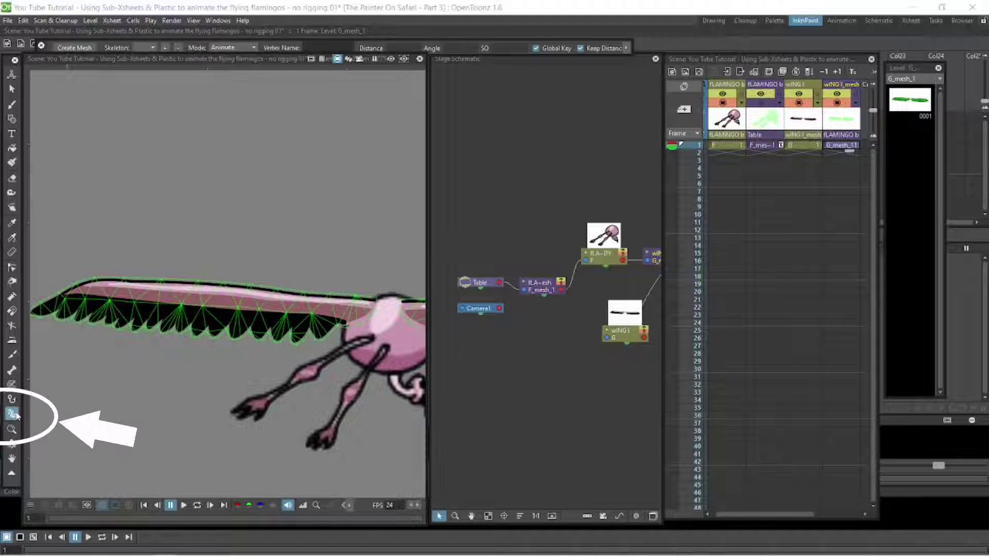
left_click(245, 46)
left_click(251, 76)
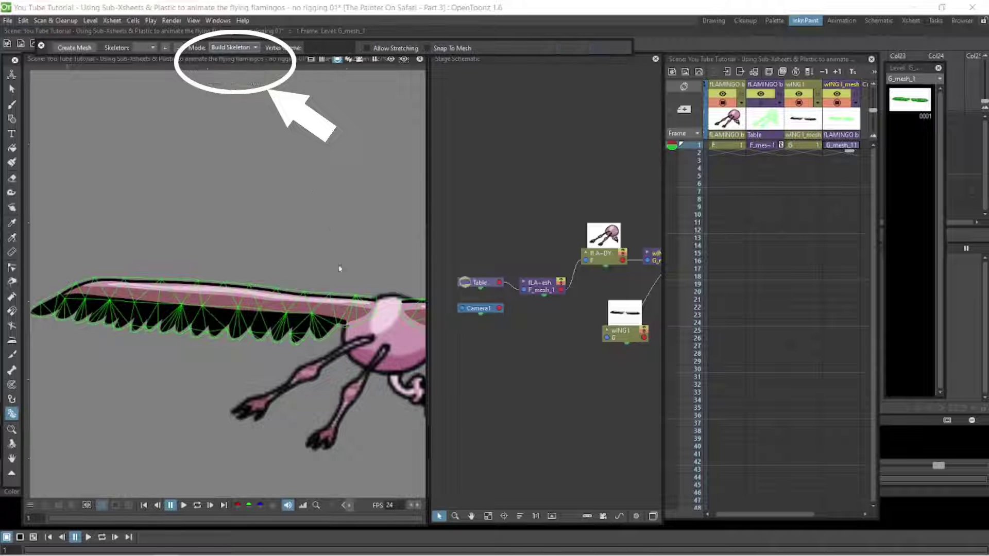
left_click(386, 316)
left_click(386, 317)
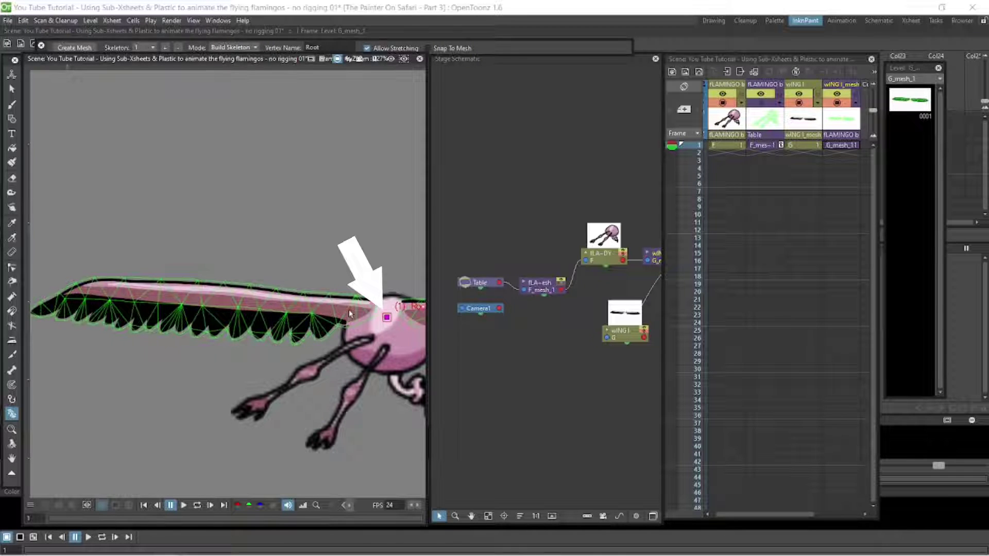
left_click(349, 310)
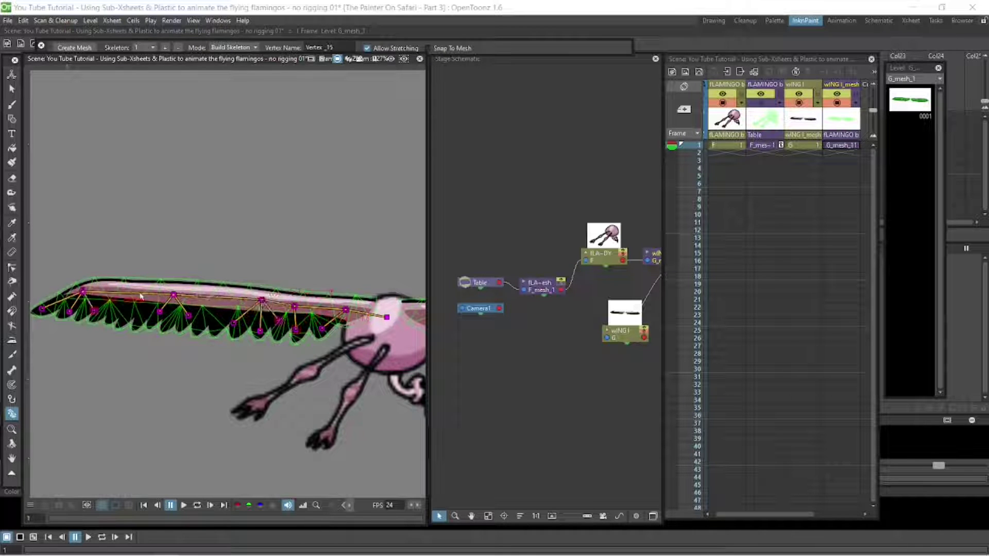
Switch the wing skeleton to Animate mode and curve the left wing upward on frame 1.
left_click(233, 47)
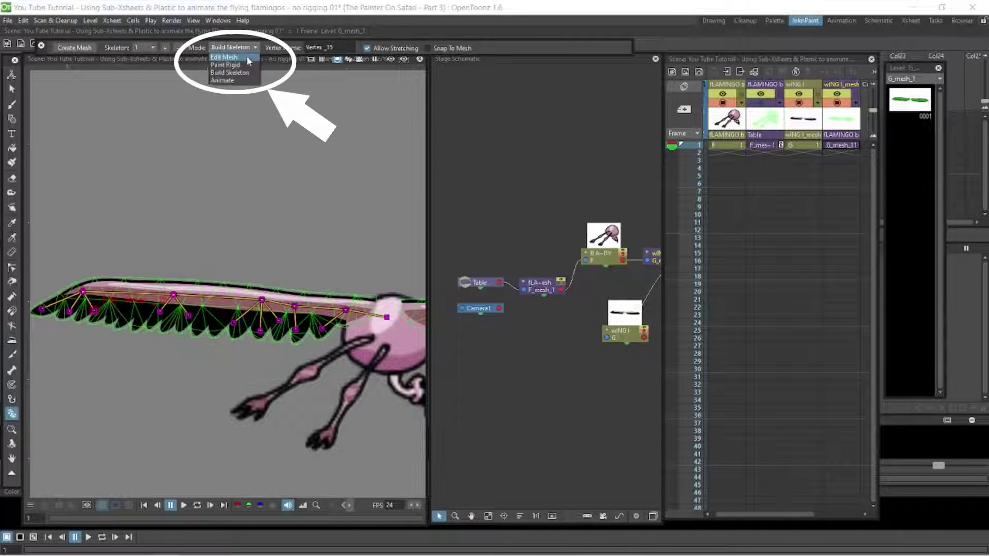
left_click(242, 81)
left_click_drag(173, 295, 175, 277)
left_click_drag(262, 299, 298, 293)
left_click_drag(346, 310, 347, 305)
left_click_drag(138, 148, 150, 135)
left_click_drag(207, 205, 209, 203)
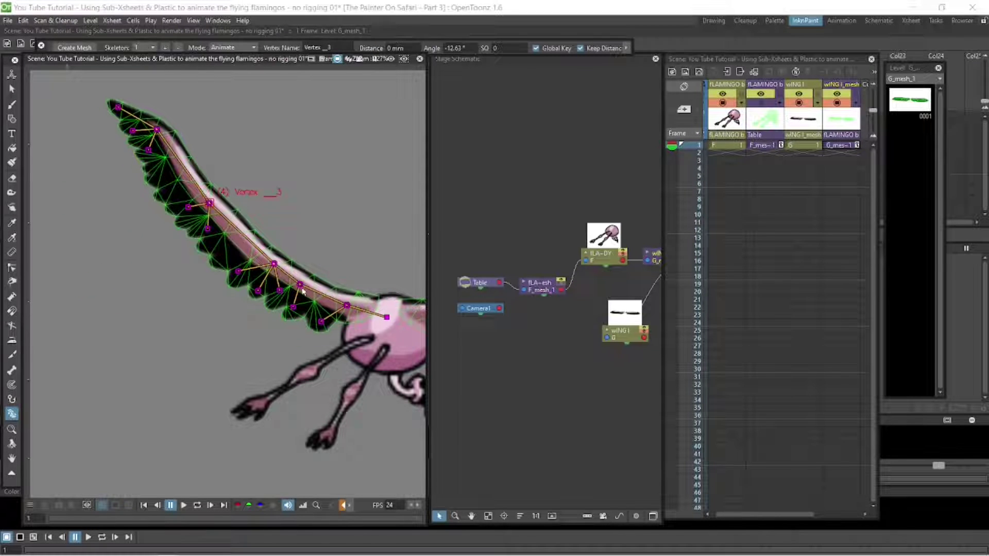
Extend the exposure of all four body and wing columns to 100 frames.
left_click_drag(725, 145, 839, 145)
left_click_drag(852, 151, 855, 316)
left_click_drag(873, 363, 872, 152)
Lower the left wing partway on frame 12 by repositioning its skeleton joints.
left_click(840, 146)
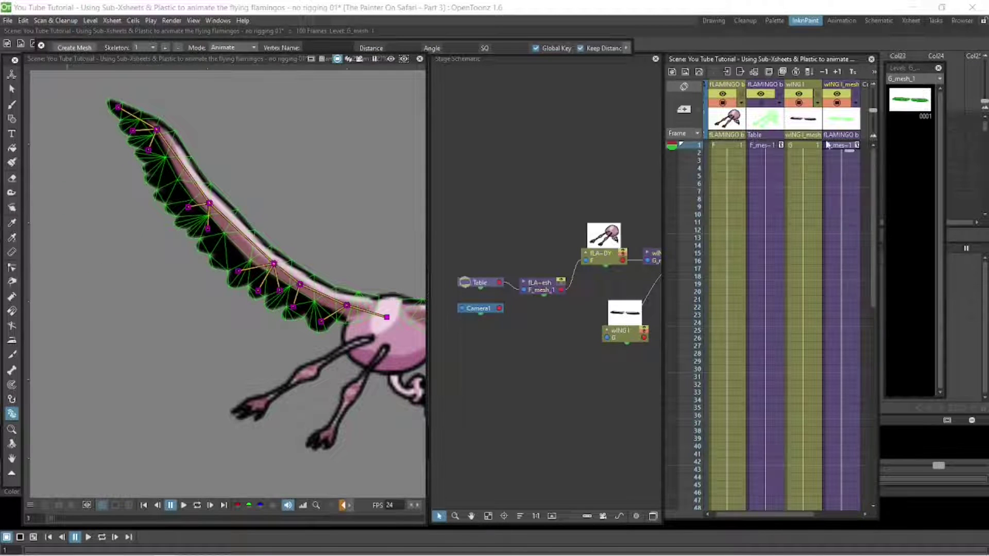
left_click_drag(274, 263, 268, 289)
scroll(833, 240, "down", 4)
left_click(841, 218)
left_click_drag(106, 209, 101, 215)
Pose the left wing sloping slightly below horizontal on frame 24 of the wing mesh column.
left_click_drag(845, 219, 849, 308)
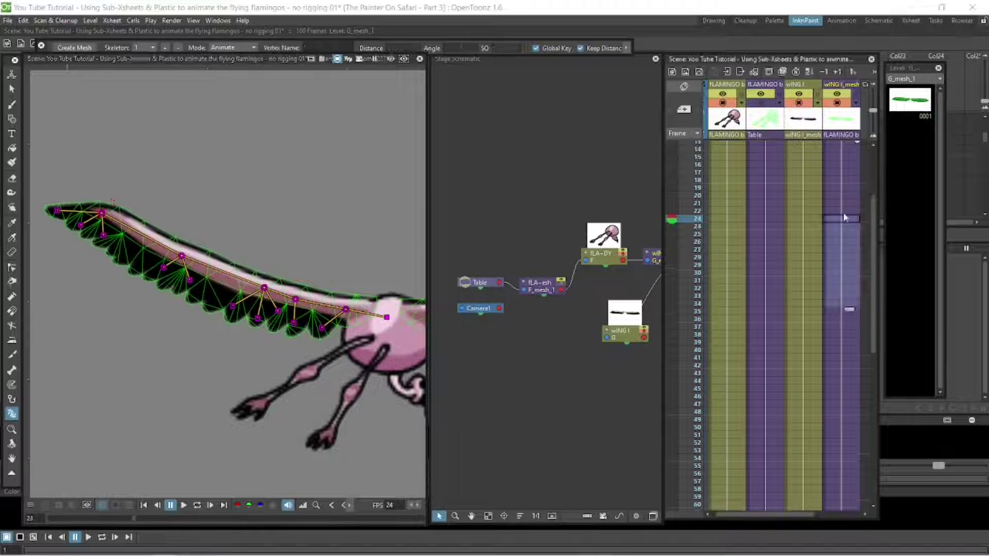
left_click_drag(268, 288, 264, 293)
left_click_drag(347, 306, 344, 316)
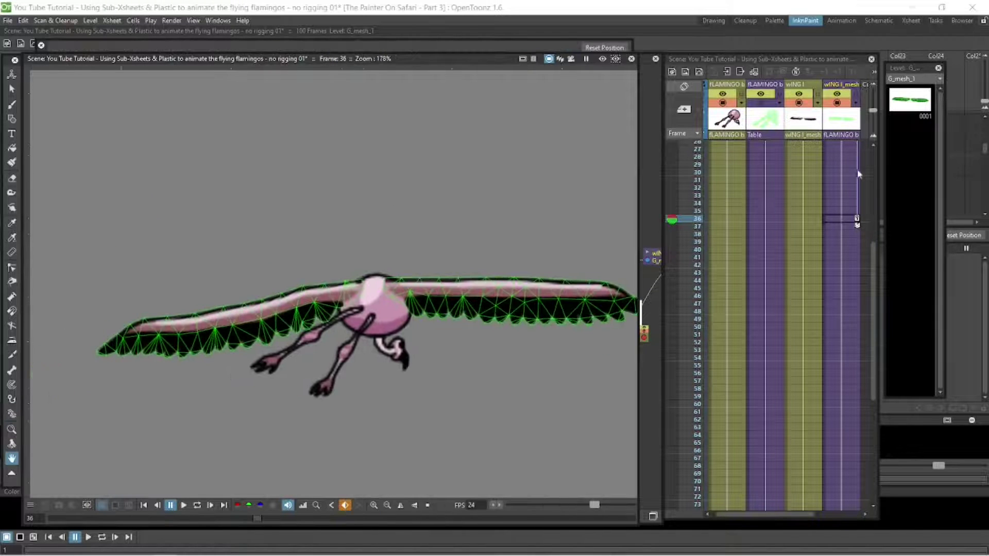
Return to Build Skeleton mode and add joints along the right wing to its tip, with branches into the feathers.
left_click(11, 414)
left_click(249, 49)
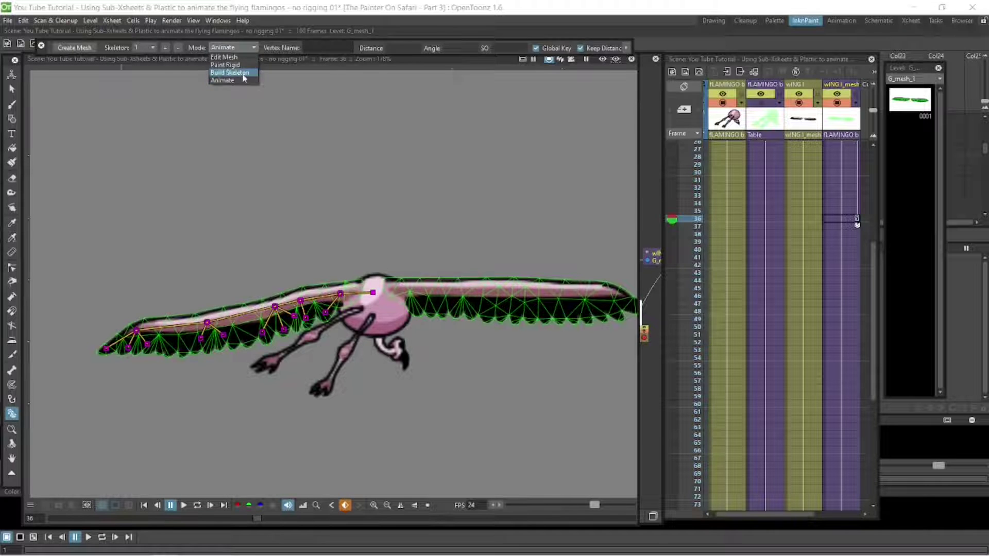
left_click(243, 74)
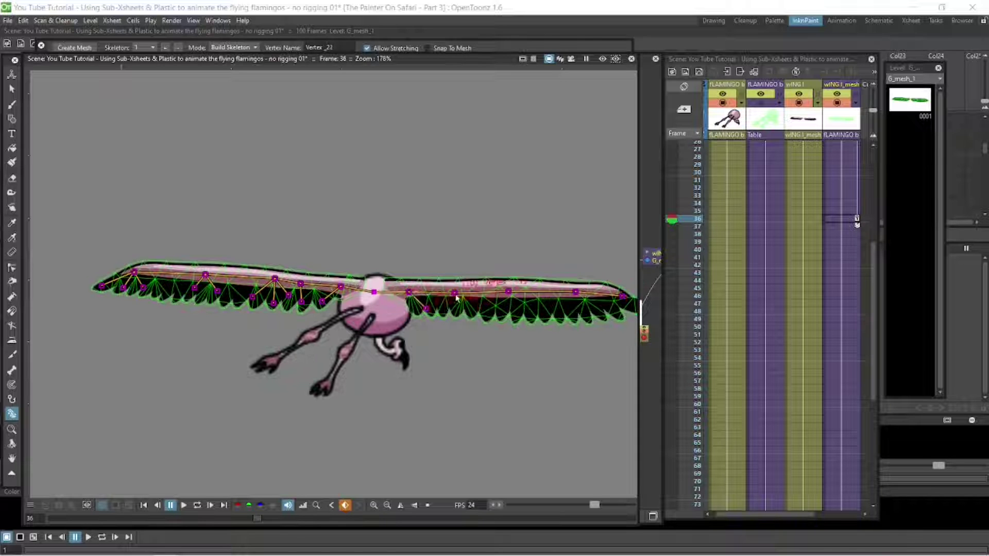
left_click_drag(509, 294, 513, 295)
left_click(530, 312)
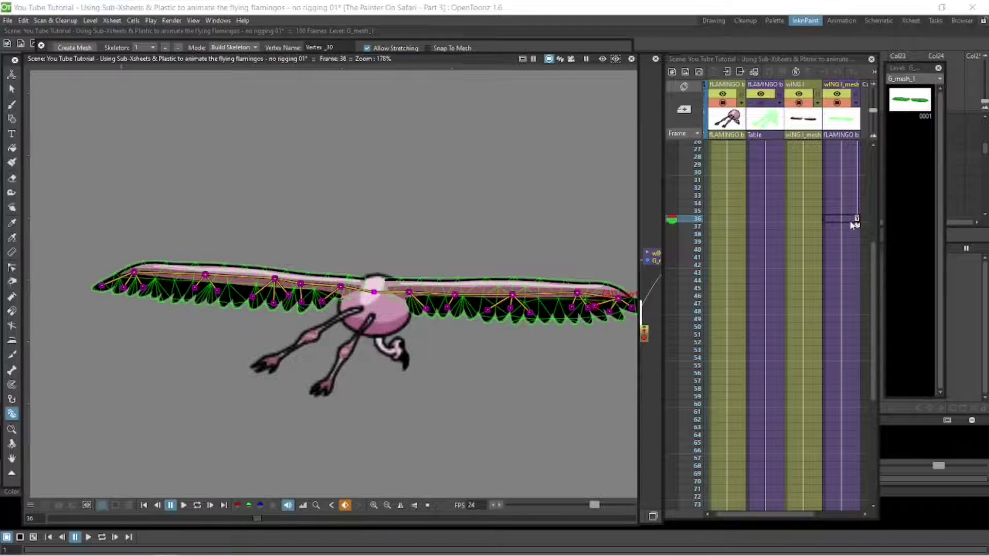
Animate the right wing, curving it fully upward on frame 1 and lowering it partway on frame 12.
scroll(840, 222, "up", 5)
left_click(836, 147)
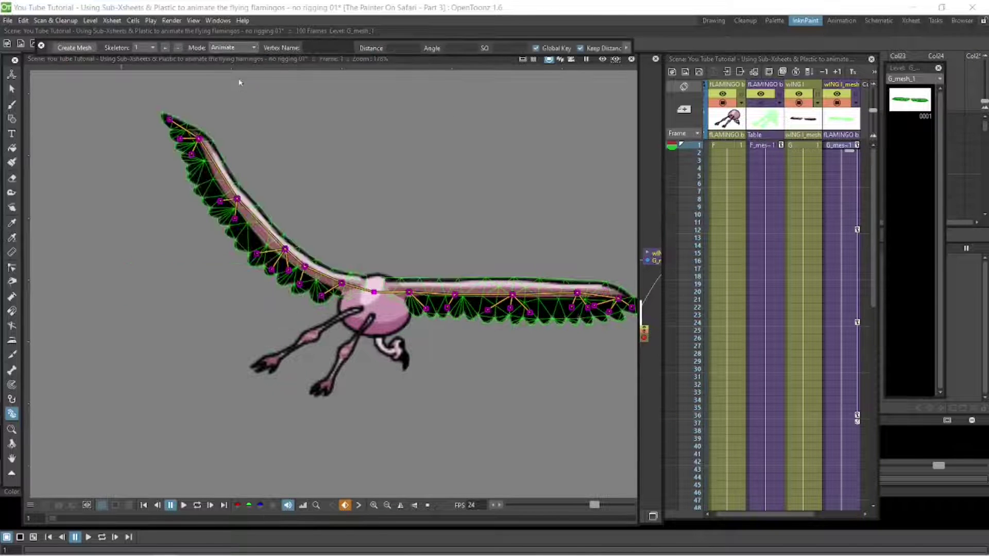
left_click_drag(631, 307, 561, 161)
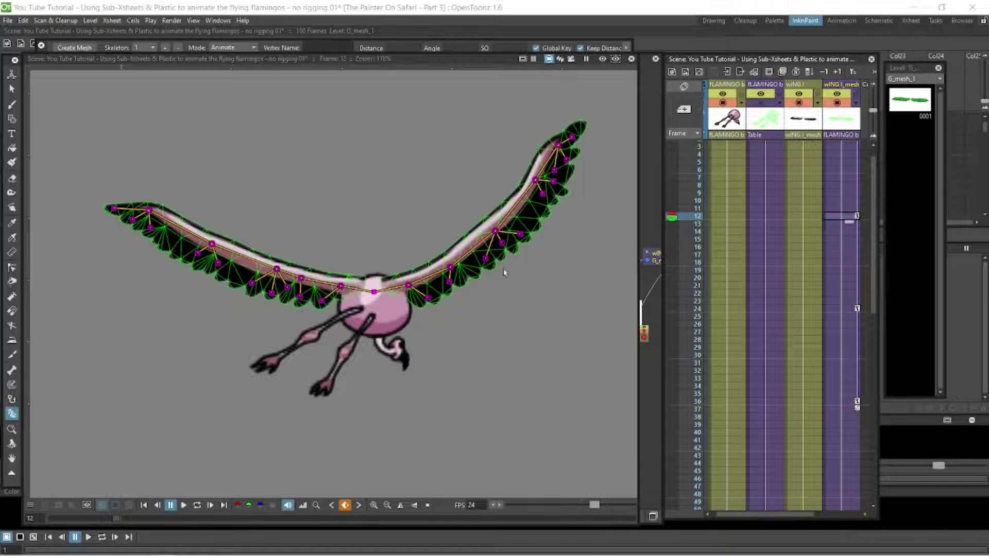
left_click_drag(575, 137, 621, 212)
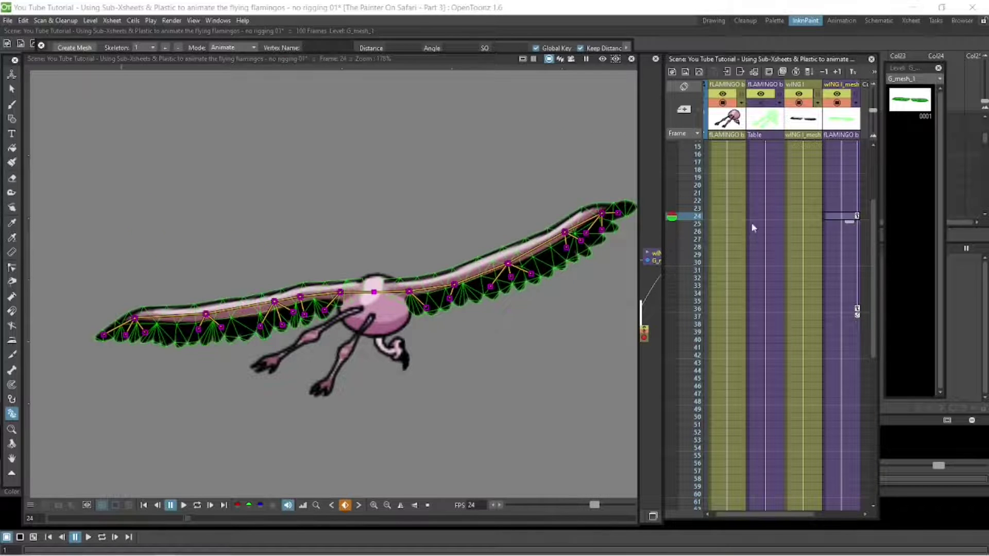
Lower the right wing on frame 24 to match the downward slope of the left wing.
left_click_drag(409, 291, 409, 297)
left_click_drag(454, 298, 454, 311)
left_click_drag(511, 304, 511, 312)
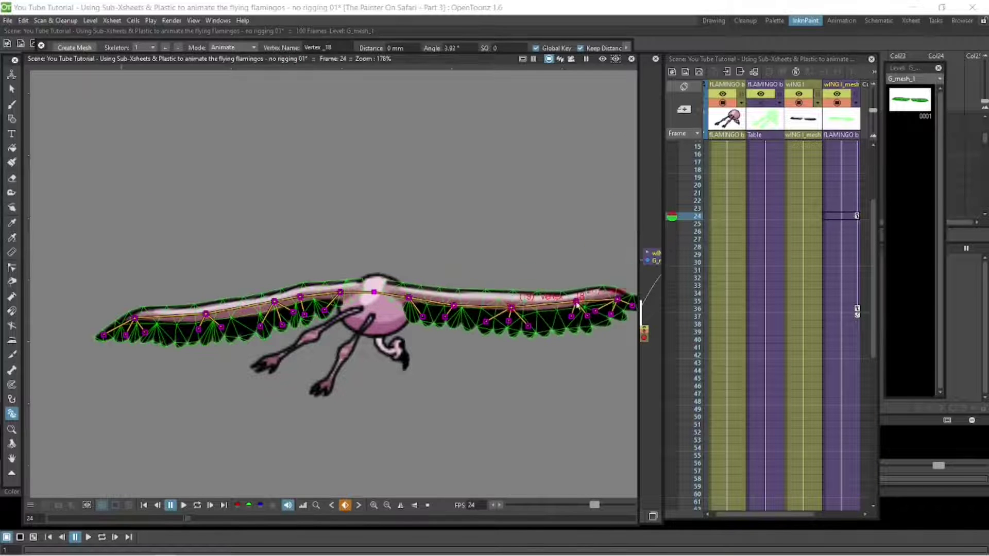
left_click_drag(574, 312, 578, 326)
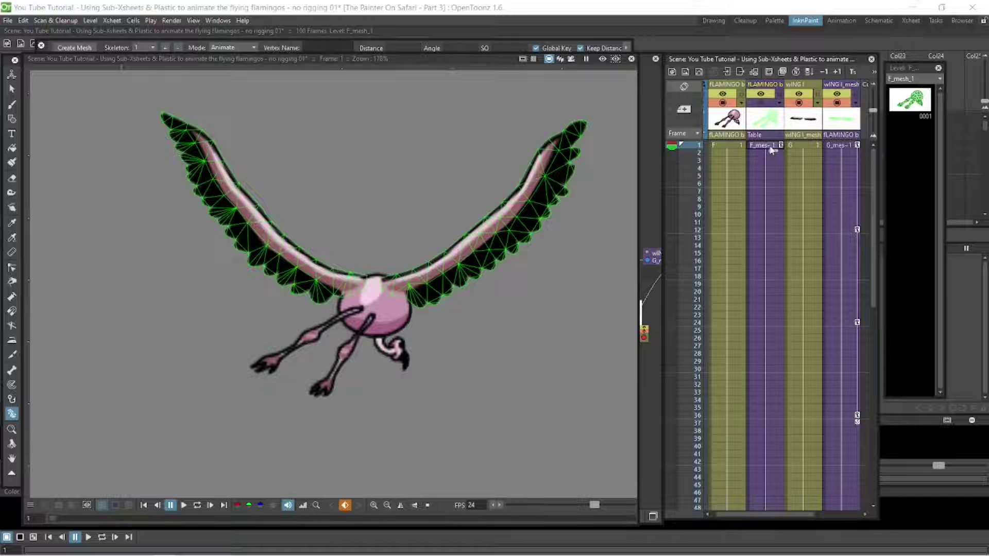
Switch the body mesh skeleton to Animate mode and raise both legs slightly by their knee joints.
left_click(242, 47)
left_click(246, 72)
left_click(245, 47)
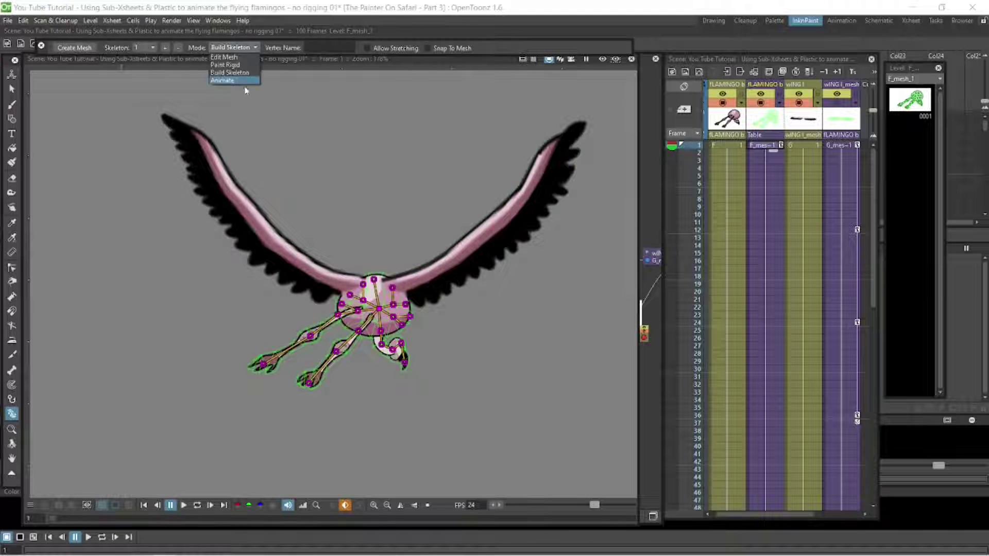
left_click(244, 82)
left_click_drag(310, 336, 306, 331)
left_click_drag(341, 356, 333, 348)
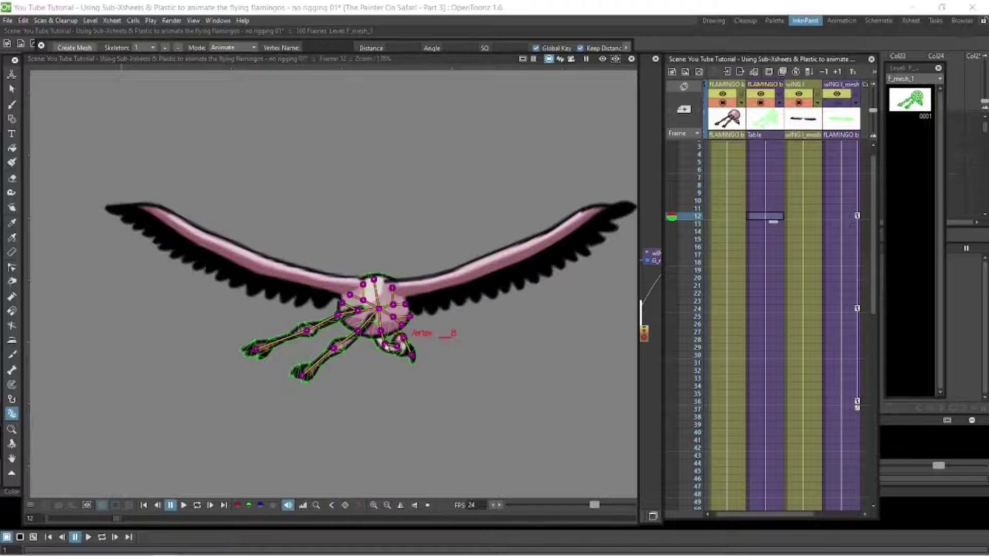
On frame 36 of the body mesh, lower both legs by their knee joints and tuck the head further in.
left_click_drag(414, 307, 410, 318)
left_click(772, 309)
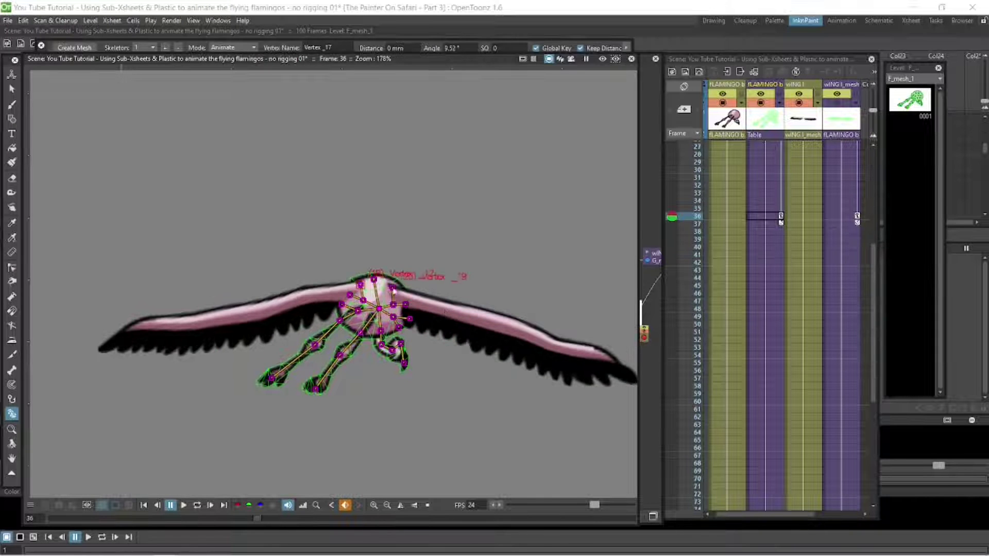
mouse_move(257, 518)
left_mouse_down()
mouse_move(222, 520)
mouse_move(258, 519)
left_mouse_up()
left_click_drag(360, 333, 323, 356)
left_click_drag(381, 349, 378, 349)
mouse_move(257, 518)
left_mouse_down()
mouse_move(152, 519)
mouse_move(257, 518)
left_mouse_up()
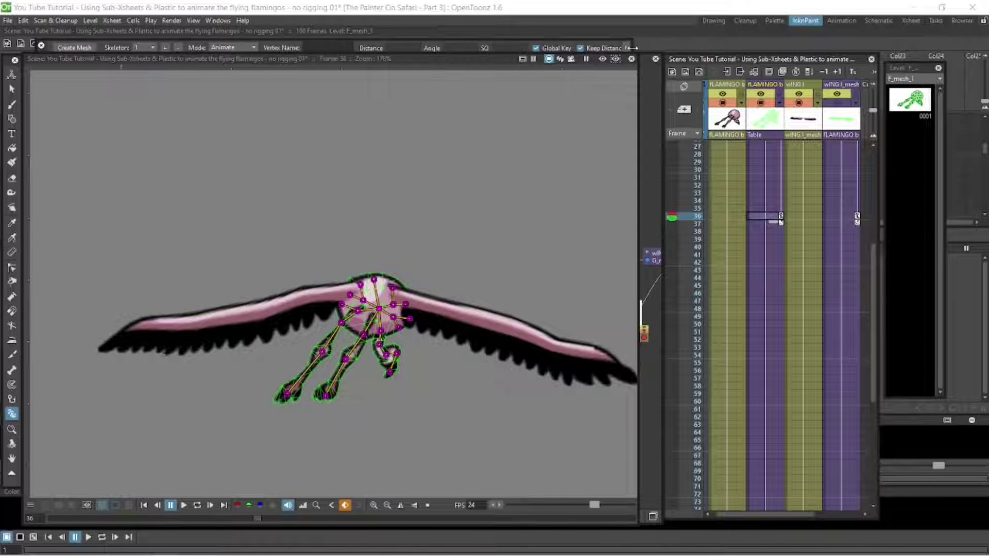
Turn off Keep Distance and reshape the upper body joints on frames 36 and 1 to follow the wing movement.
left_click_drag(633, 47, 802, 59)
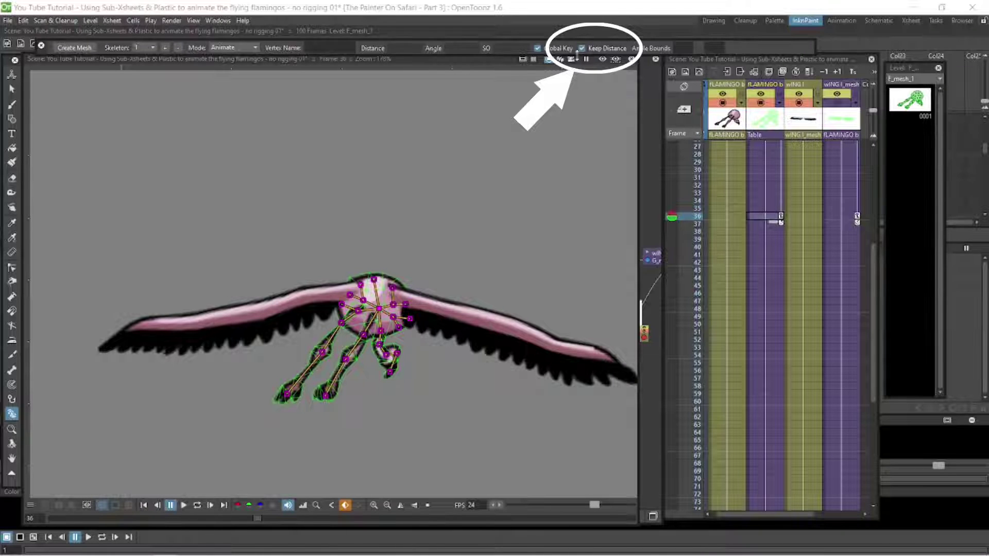
left_click_drag(375, 280, 386, 287)
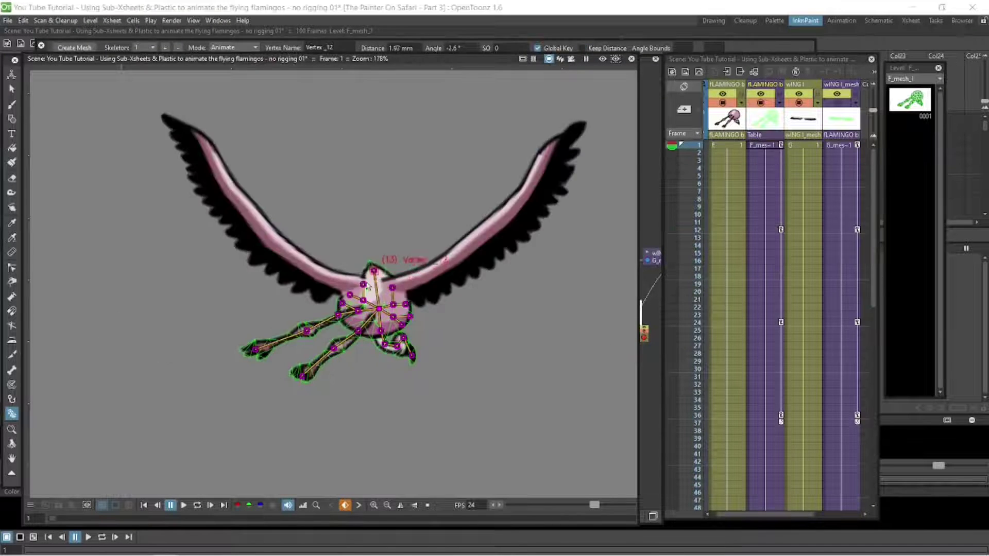
left_click_drag(367, 287, 345, 305)
left_click_drag(64, 522, 229, 492)
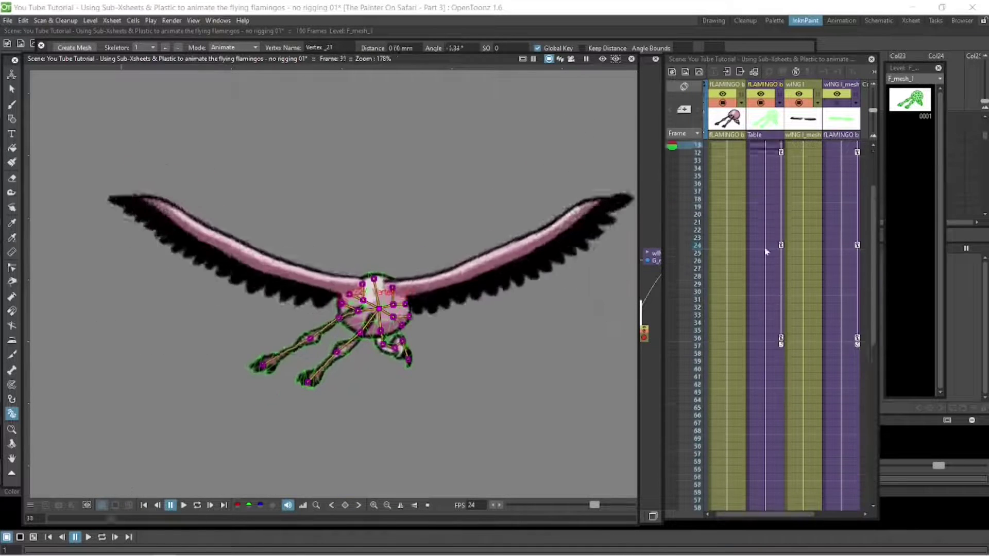
Copy the frame 24 and frame 12 keyframes of both meshes to frames 55 and 72.
left_click(859, 216)
scroll(824, 310, "up", 3)
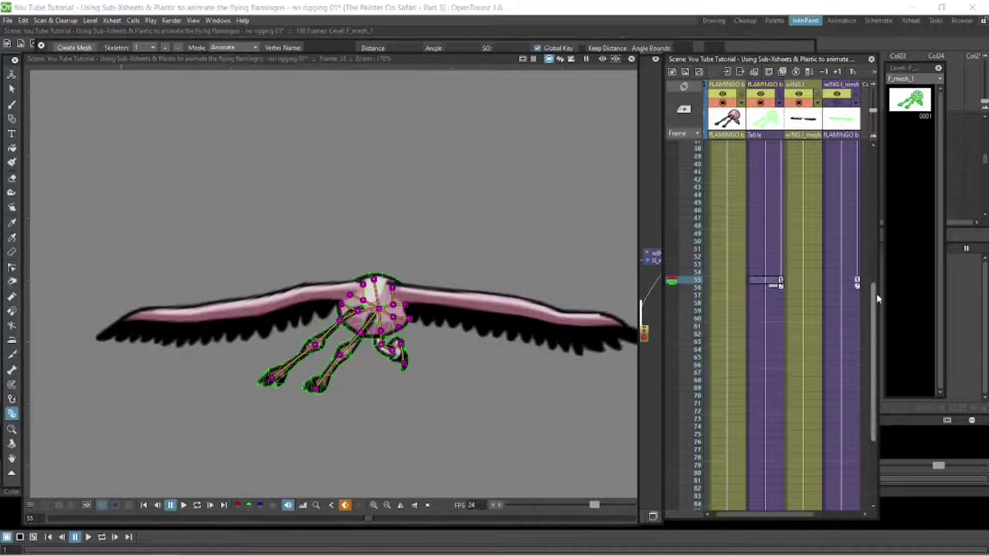
left_click(856, 182)
left_click_drag(873, 243, 873, 428)
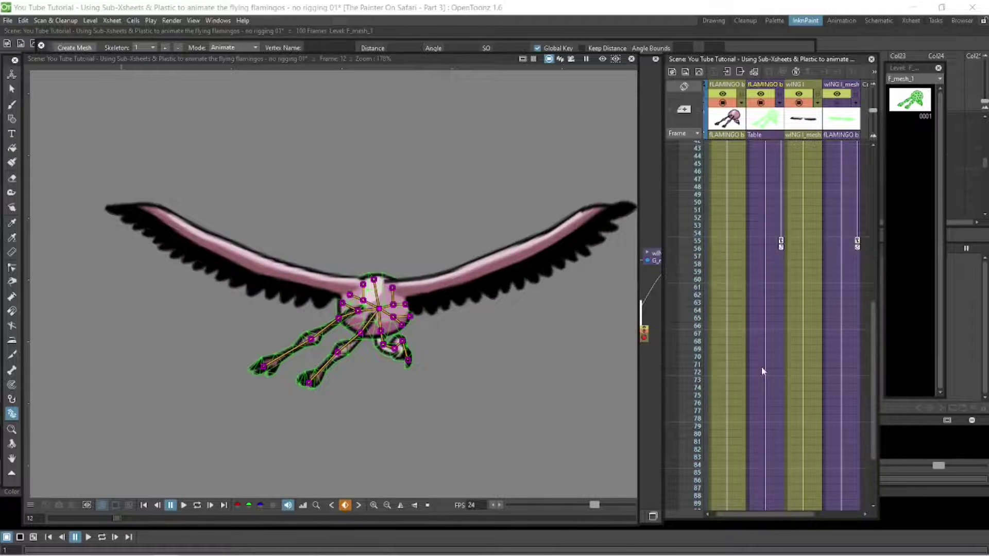
left_click(765, 226)
left_click_drag(874, 384, 878, 273)
left_click(781, 288)
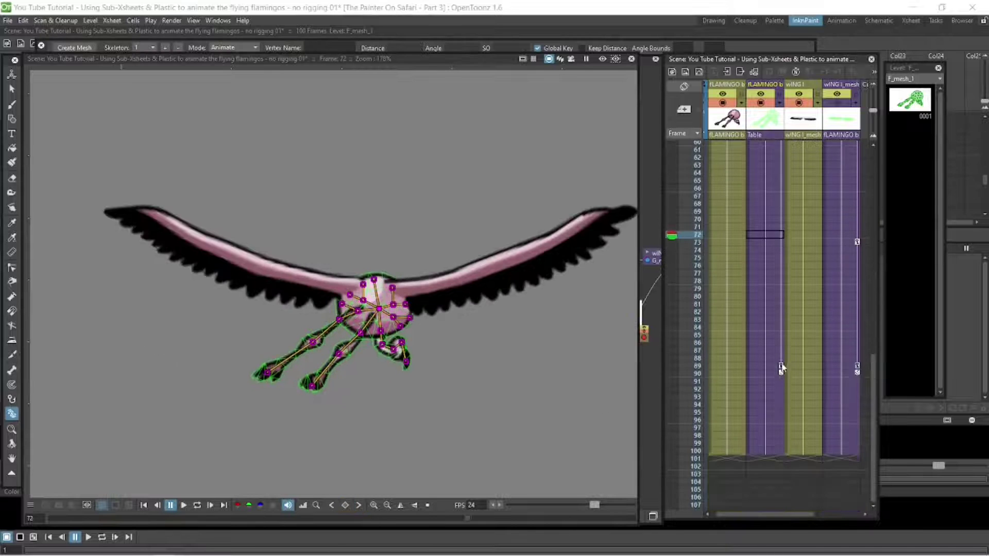
left_click_drag(874, 380, 877, 286)
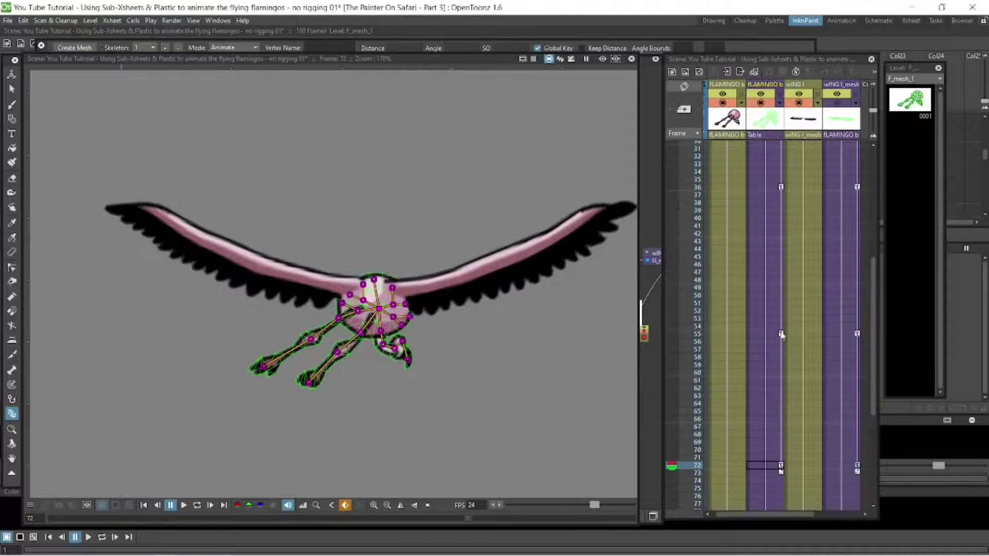
Shift the copied keyframes of both meshes to frames 48 and 60.
left_click(781, 335)
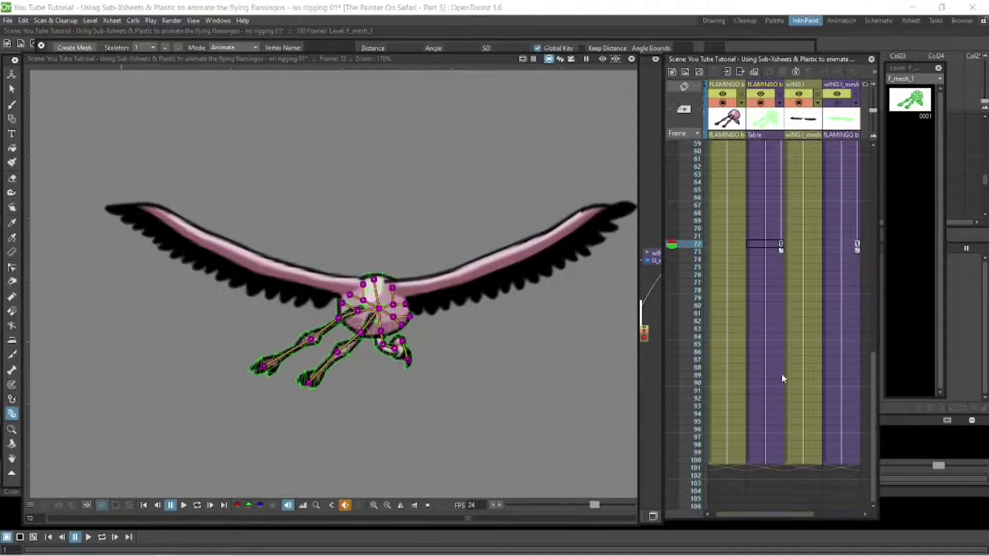
left_click_drag(874, 362, 883, 312)
left_click_drag(781, 251, 781, 199)
left_click_drag(874, 329, 877, 295)
left_click(781, 256)
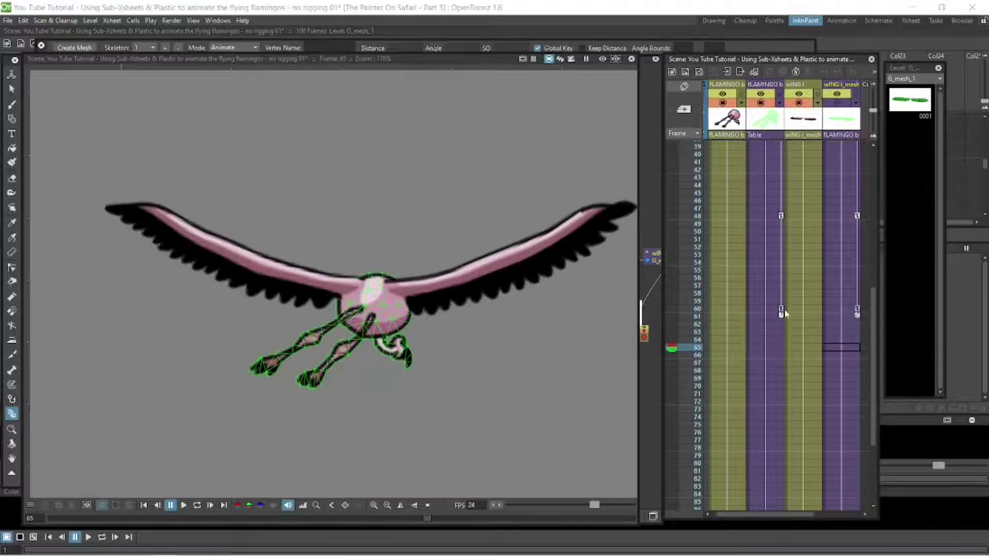
Copy the frame 1 keyframes of both meshes to frame 72 to close the flapping cycle.
scroll(876, 263, "up", 11)
left_click(781, 146)
left_click_drag(873, 207, 873, 415)
left_click(781, 205)
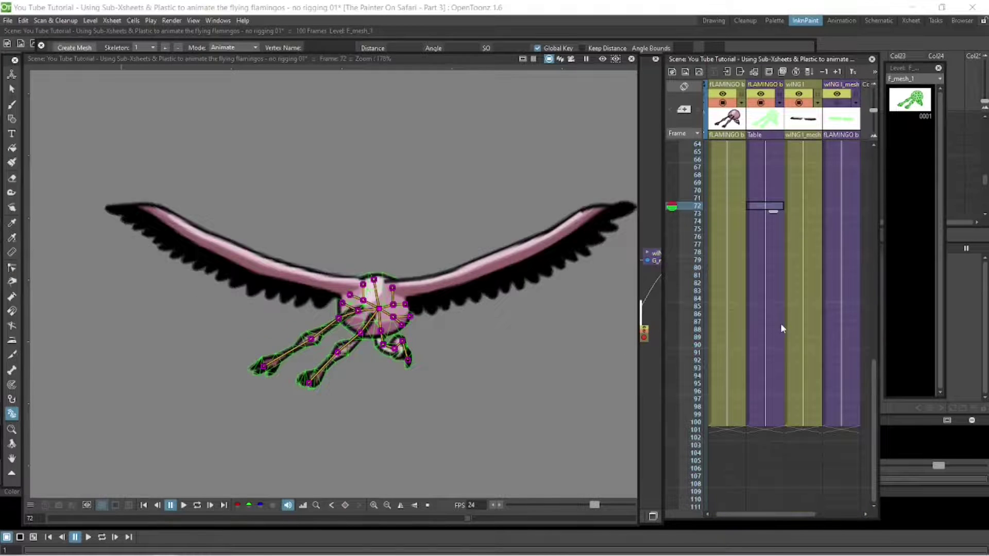
Set the playback stop marker at frame 72 and play the flight cycle in a loop.
right_click(699, 208)
left_click(723, 223)
left_click(197, 505)
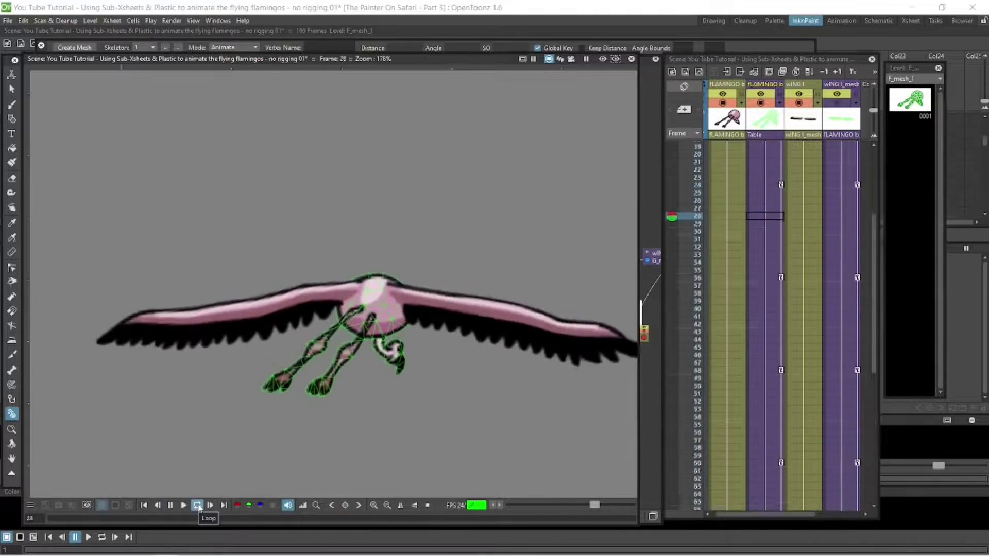
On frame 36 of the wing mesh, turn Keep Distance back on and lower the middle joints of both wings.
left_click_drag(180, 518, 257, 532)
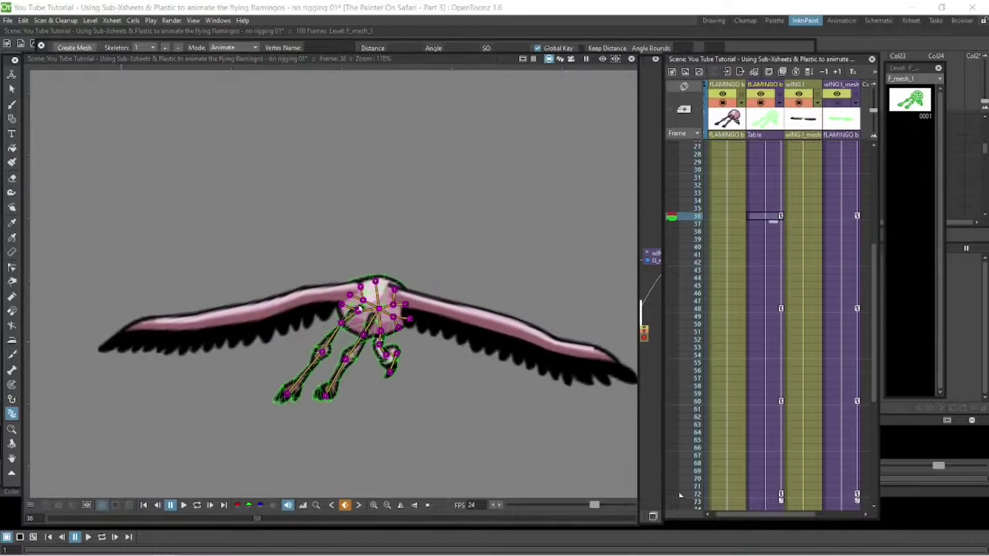
left_click(843, 218)
left_click_drag(275, 306, 279, 323)
left_click(581, 48)
left_click_drag(451, 316, 446, 328)
On frame 48 of the wing mesh, raise the inner joints of both wings and bend the outer joints and tips downward.
left_click_drag(256, 519, 327, 529)
left_click(842, 218)
left_click_drag(453, 307, 409, 289)
left_click_drag(340, 292, 342, 283)
left_click_drag(275, 275, 277, 271)
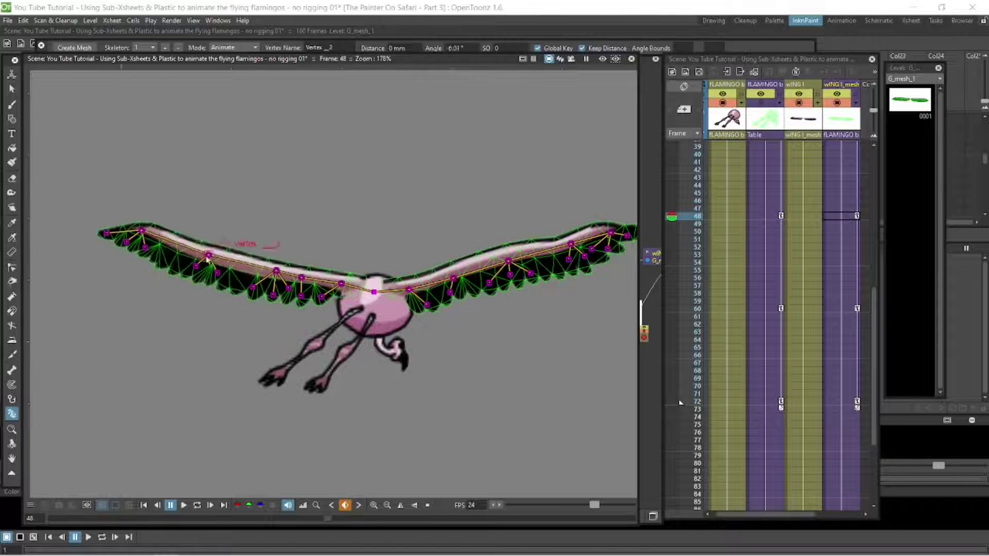
left_click_drag(209, 252, 207, 266)
left_click_drag(136, 254, 137, 280)
left_click_drag(507, 259, 510, 271)
left_click(575, 267)
left_click_drag(574, 272, 575, 281)
left_click_drag(616, 278, 614, 297)
On frame 60, raise the left wing's inner and middle joints and bend its tip slightly downward.
scroll(844, 219, "down", 2)
left_click(843, 219)
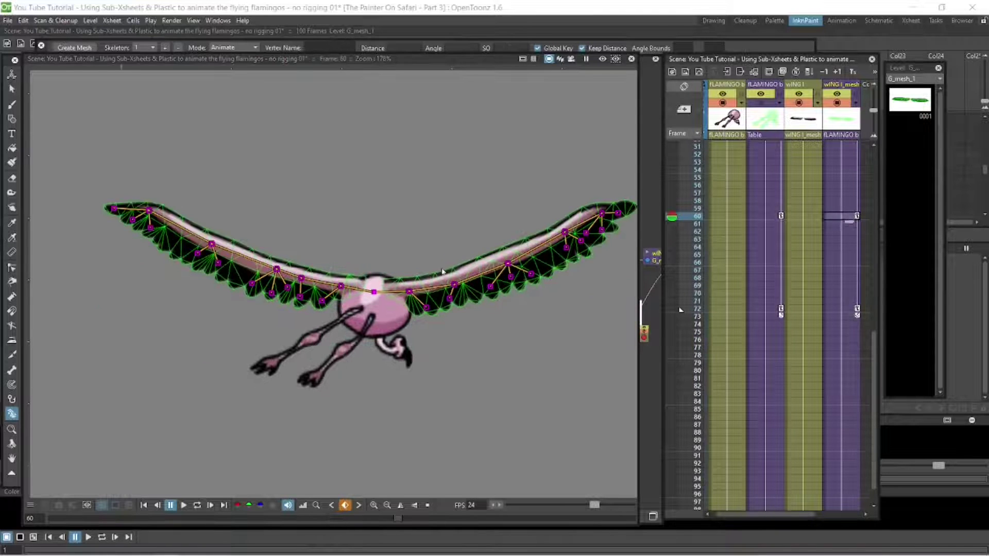
left_click_drag(302, 278, 288, 246)
left_click_drag(309, 264, 305, 270)
left_click_drag(213, 243, 216, 234)
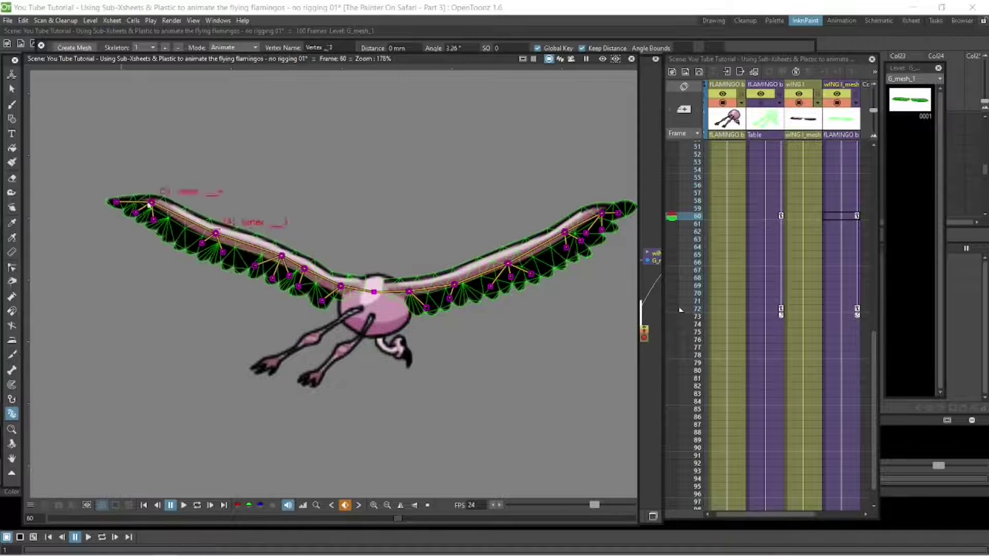
left_click_drag(155, 204, 147, 218)
On frame 60, raise the right wing's inner joints and bend its outer joints and tip slightly downward.
left_click_drag(509, 265, 507, 261)
left_click_drag(409, 294, 451, 271)
left_click_drag(544, 192, 553, 204)
left_click_drag(497, 236, 502, 244)
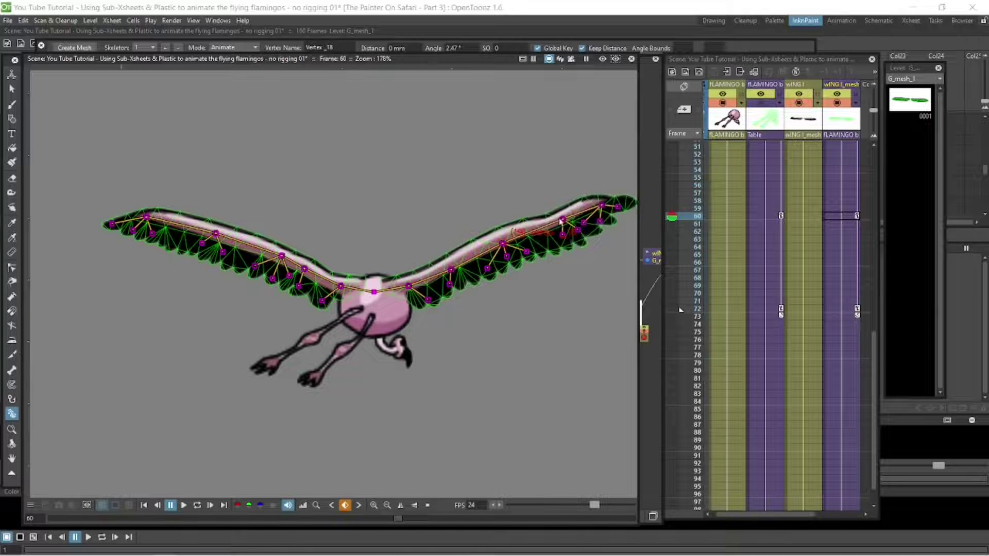
left_click_drag(562, 221, 565, 227)
left_click_drag(604, 217, 607, 228)
Fine-tune the left wing's inner joints on frame 60 and play the loop to check the flapping.
left_click_drag(282, 257, 285, 251)
left_click_drag(305, 270, 304, 269)
left_click(197, 506)
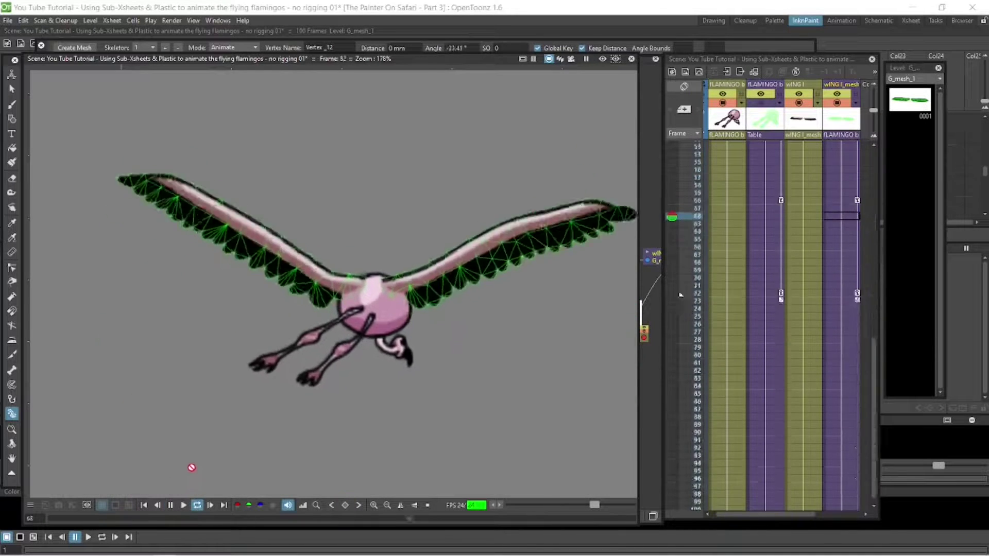
left_click(170, 505)
Hide the wing mesh, inspect the motion up to frame 61, and show the body mesh for editing.
left_click(837, 102)
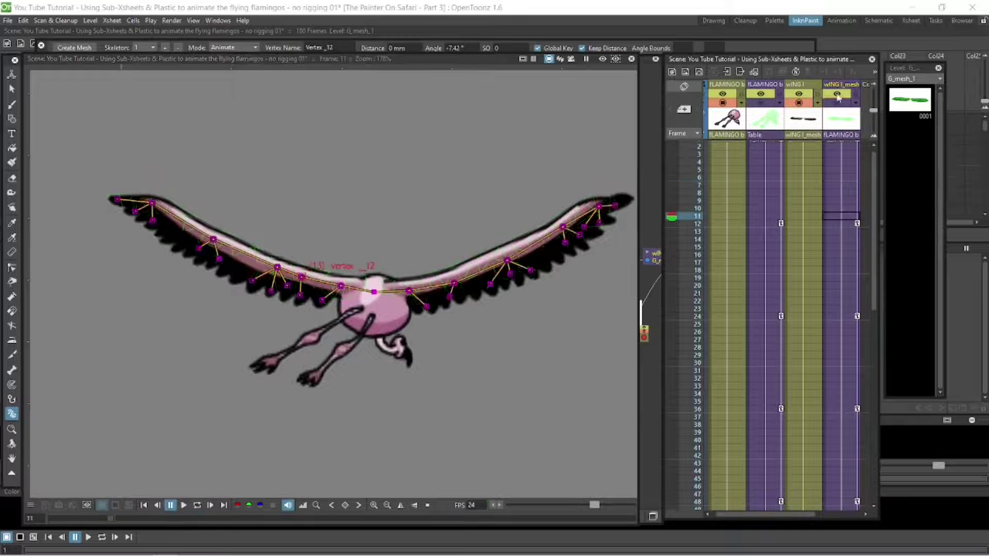
left_click(837, 94)
left_click(761, 94)
left_click_drag(129, 519, 404, 502)
left_click(761, 98)
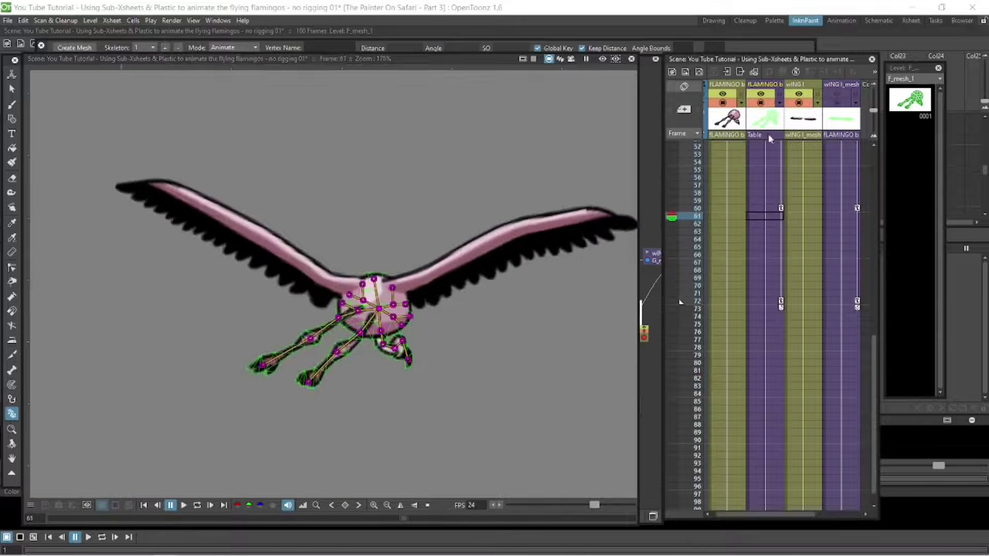
On frame 72 of the body mesh, adjust the shoulder joints and raise the top body joint toward the lifted wings.
left_click(770, 209)
left_click(772, 306)
left_click(344, 300)
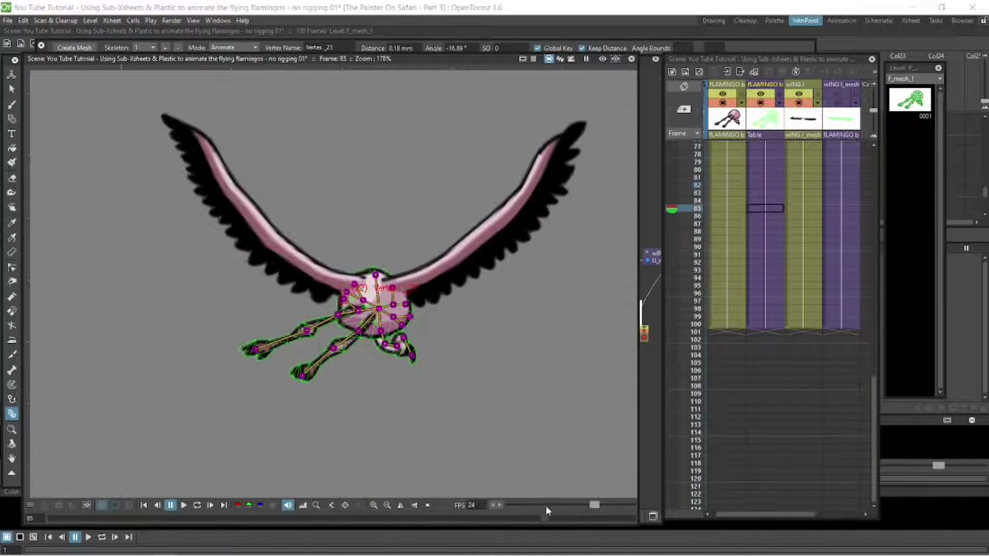
left_click(376, 276)
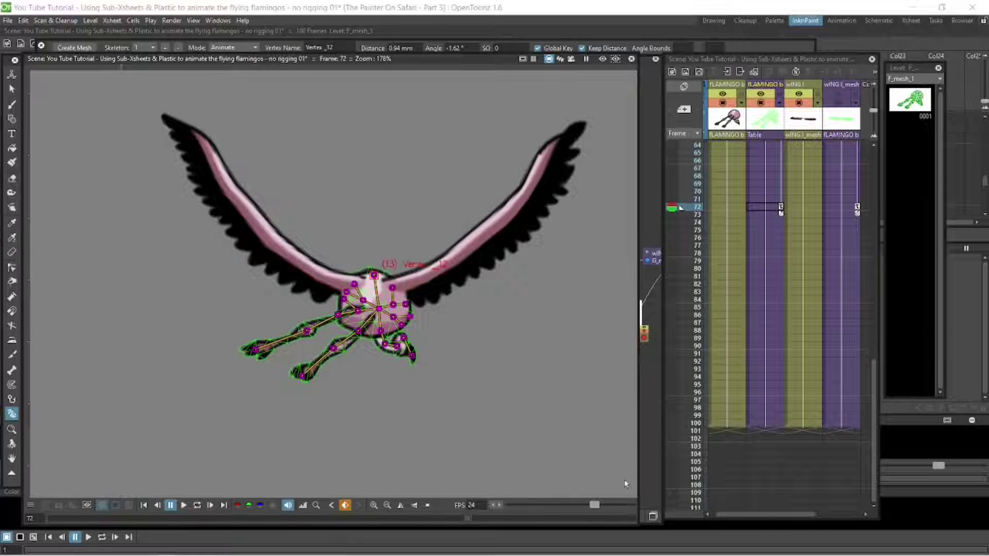
Hide the body mesh, select frame 1 of the body drawing and activate the Animate tool.
left_click_drag(873, 415, 873, 201)
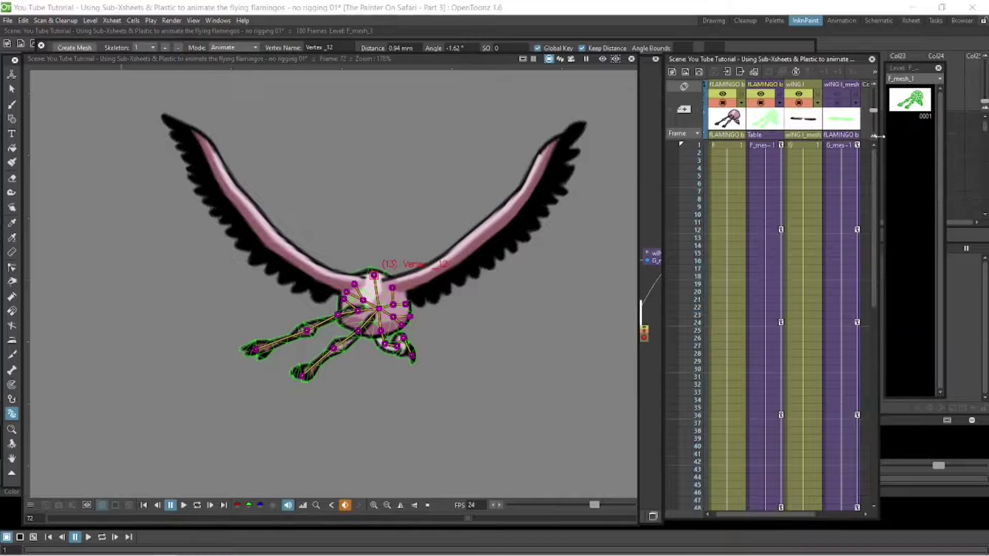
left_click(723, 146)
left_click(761, 102)
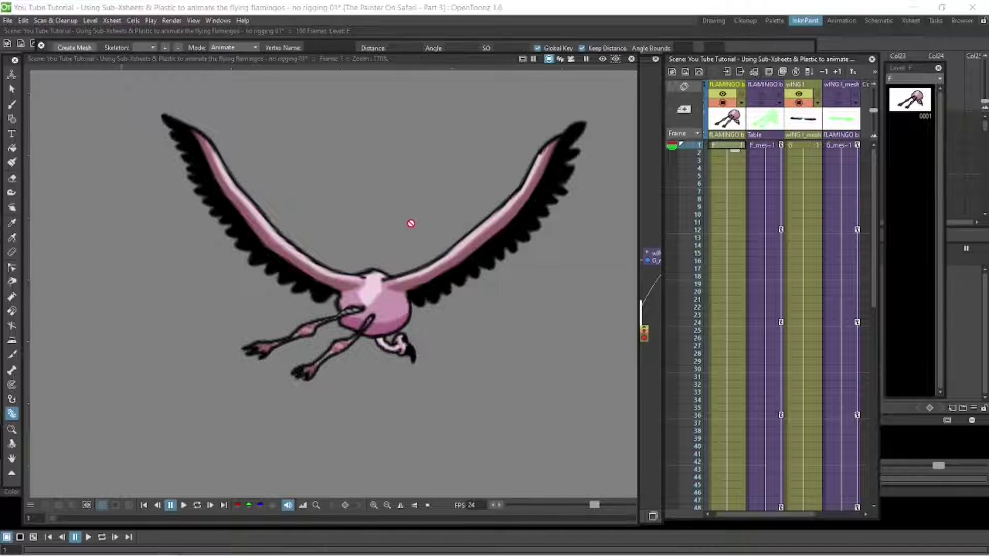
key("shift+space")
left_click_drag(402, 215, 408, 248)
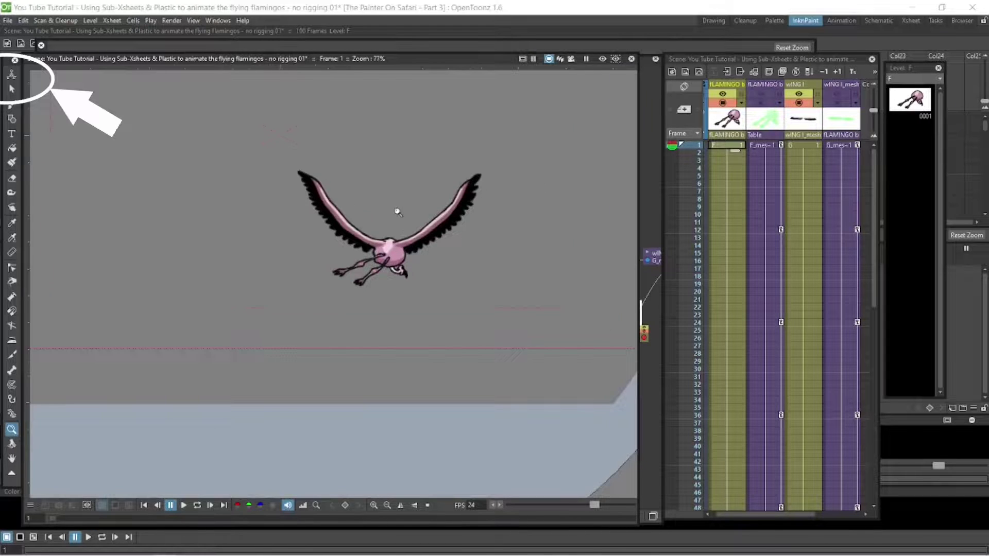
left_click_drag(398, 212, 400, 231)
key("x")
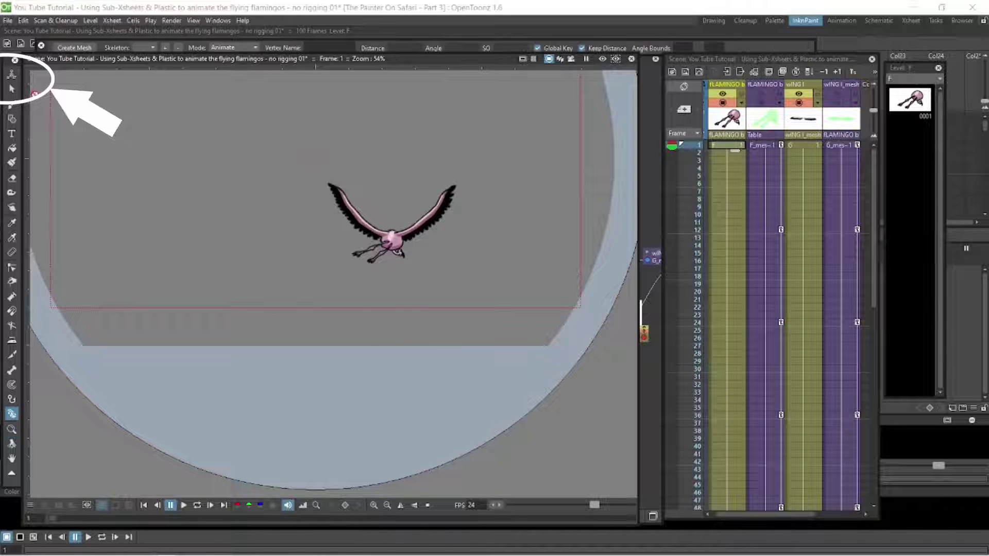
left_click(12, 75)
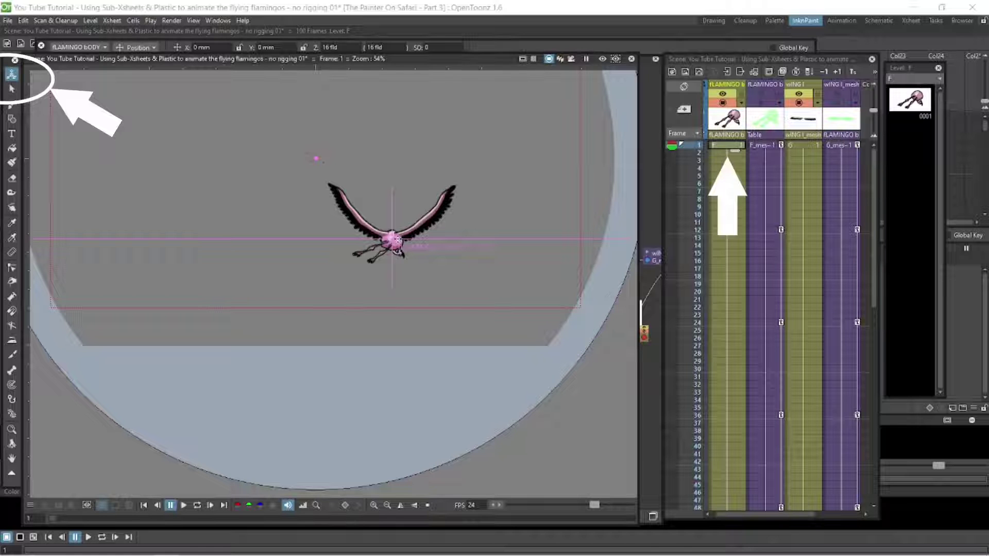
Try moving the body drawing and the body mesh separately on frame 1, undoing each move.
left_click_drag(398, 241, 395, 196)
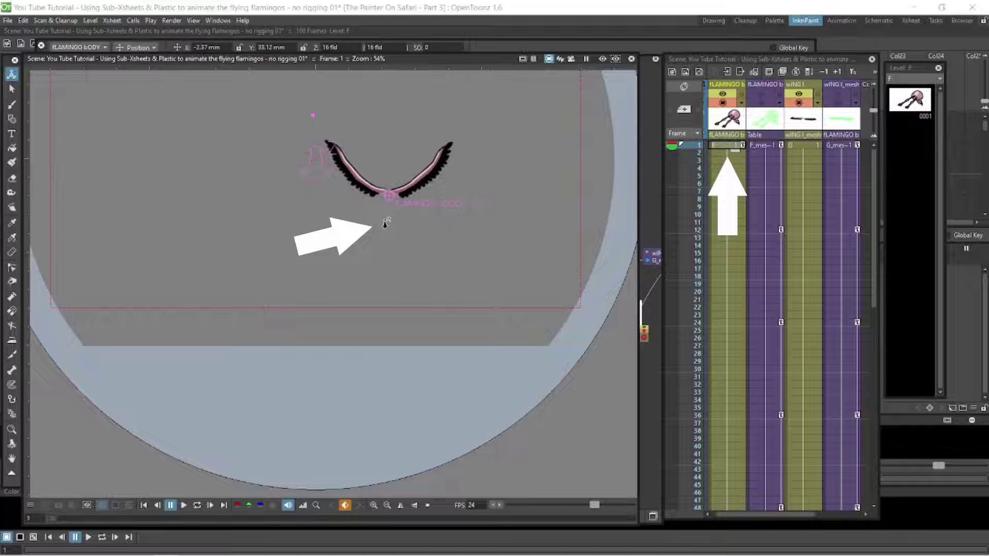
key("ctrl+z")
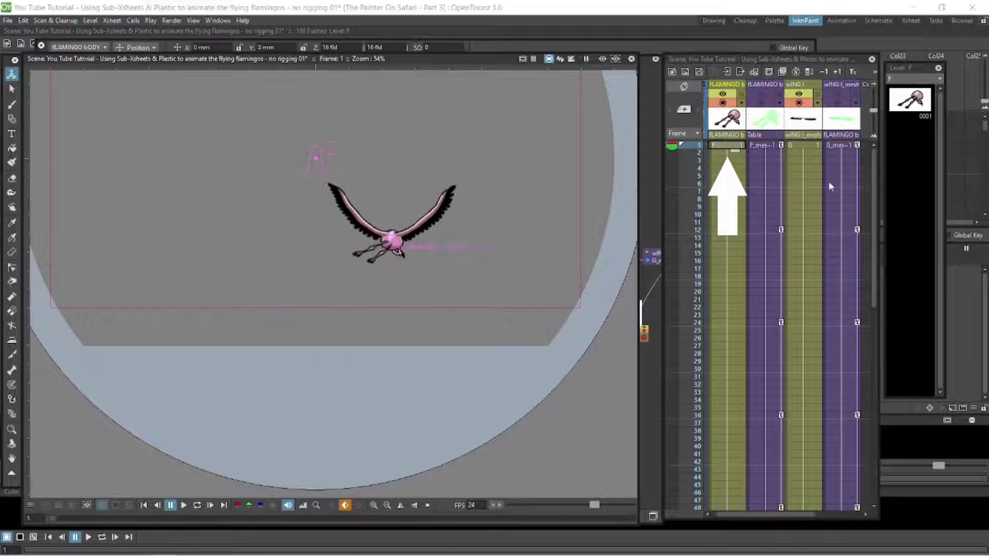
left_click(774, 148)
left_click(775, 146)
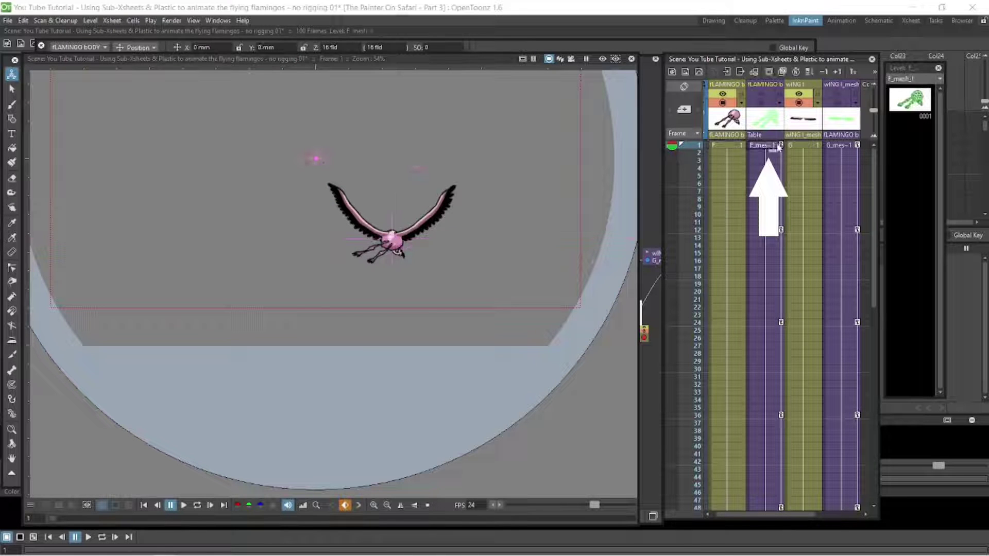
left_click_drag(462, 229, 358, 236)
key("ctrl+z")
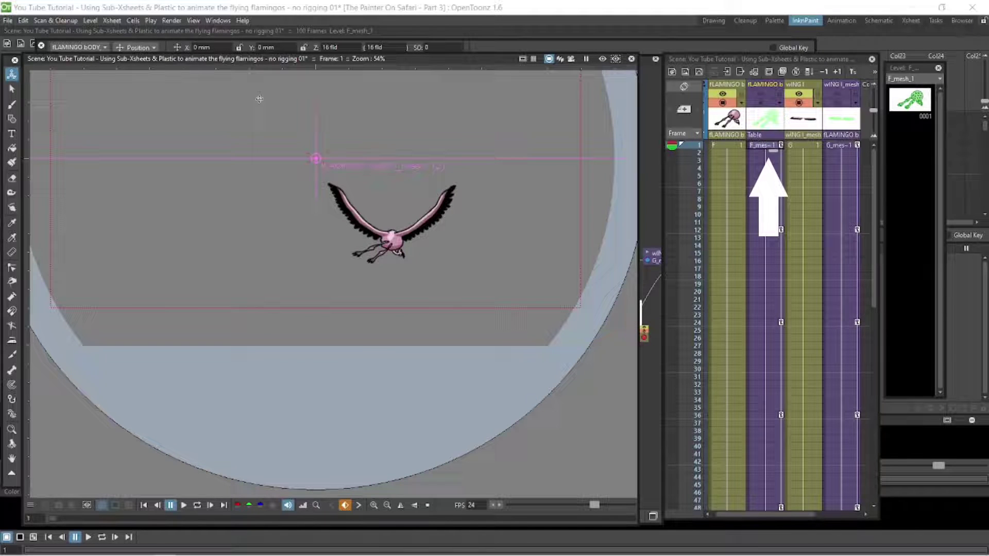
Place the flamingo body mesh's center point on the bird's body, at about X 57.78 mm, Y -62.04 mm.
left_click(147, 47)
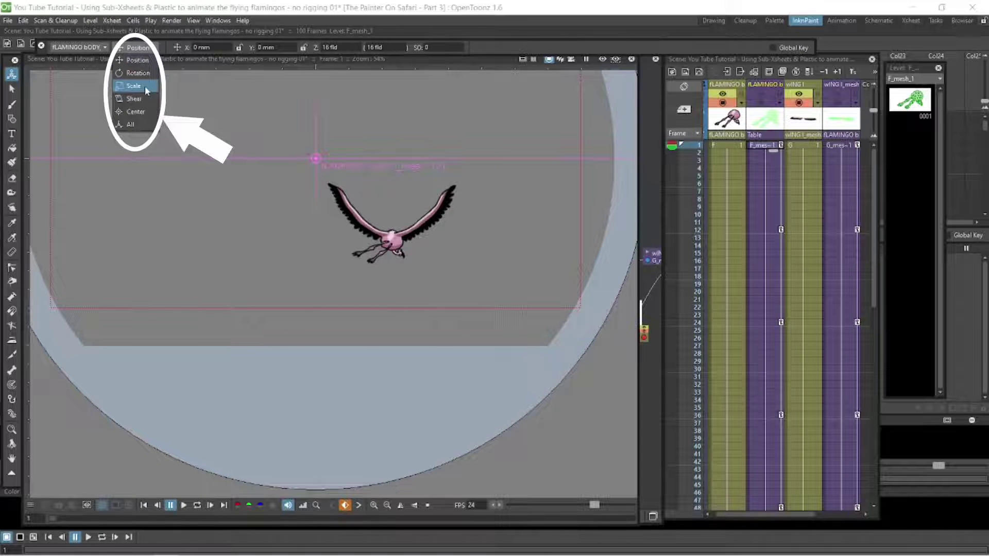
left_click(134, 112)
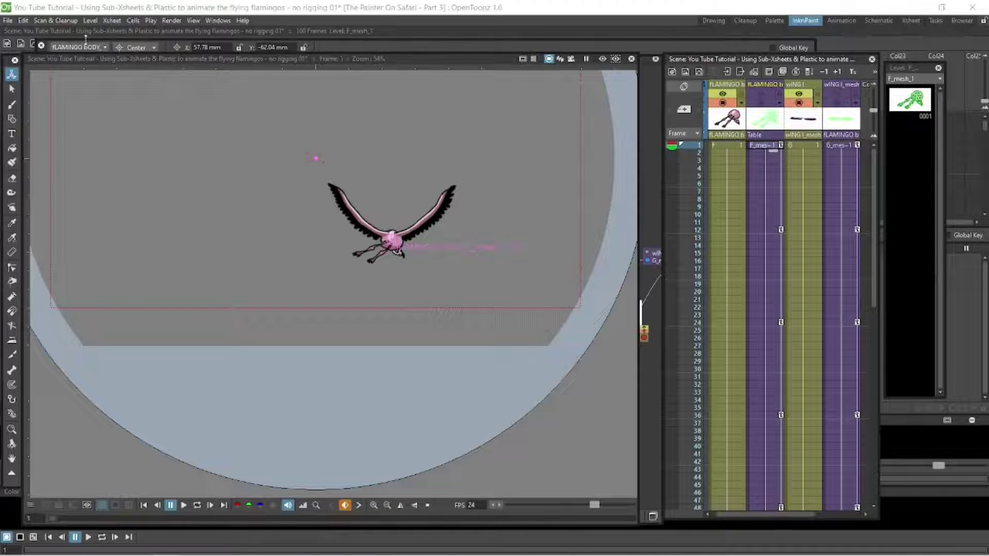
left_click(136, 50)
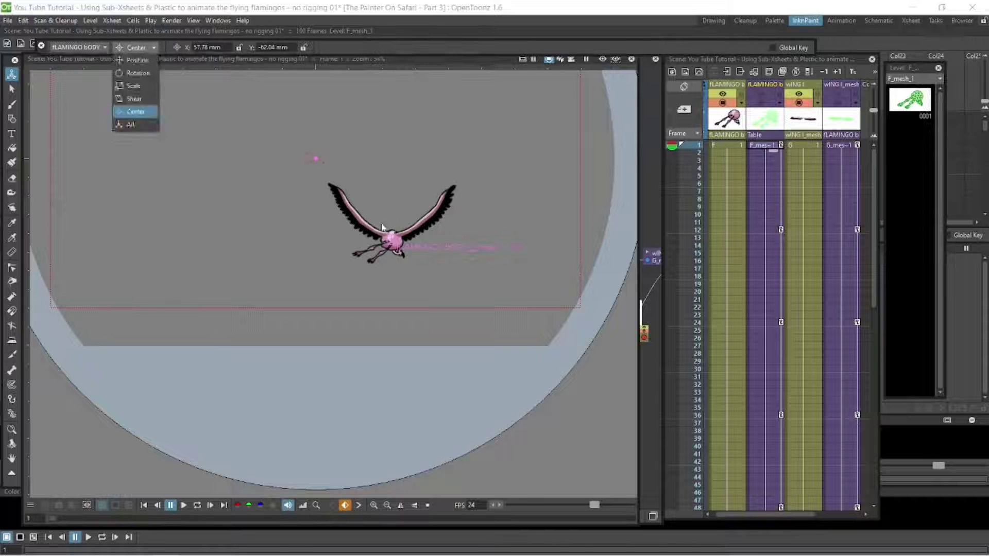
left_click(381, 225)
Move the body mesh toward the left of the scene on frame 1, and to X -134.34 mm, Y 12.69 mm on frame 72.
left_click(149, 48)
left_click(138, 60)
left_click_drag(391, 238, 233, 203)
left_click(779, 321)
scroll(779, 321, "down", 3)
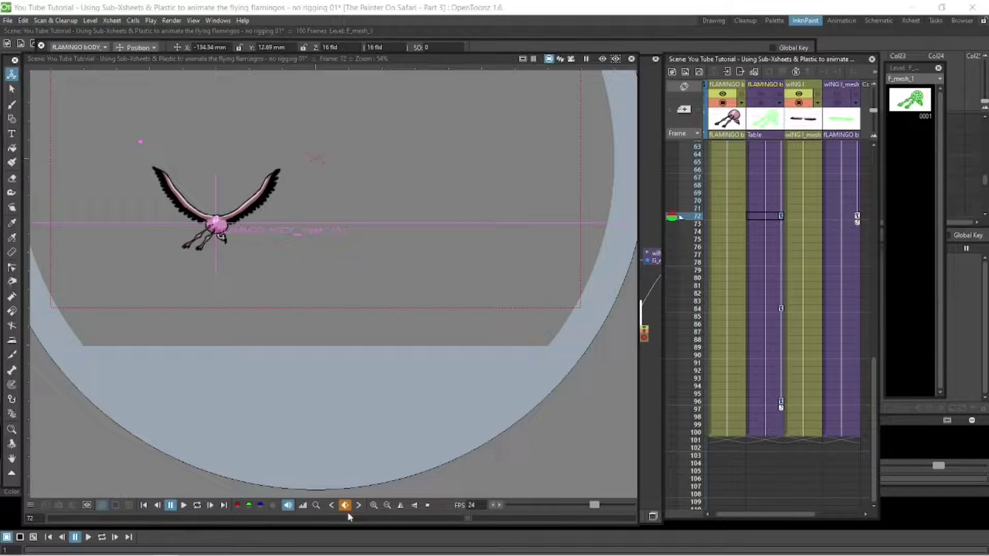
Remove the body mesh keyframes beyond frame 72 and go to frame 44.
left_click_drag(348, 517, 304, 519)
left_click(781, 227)
left_click(781, 225)
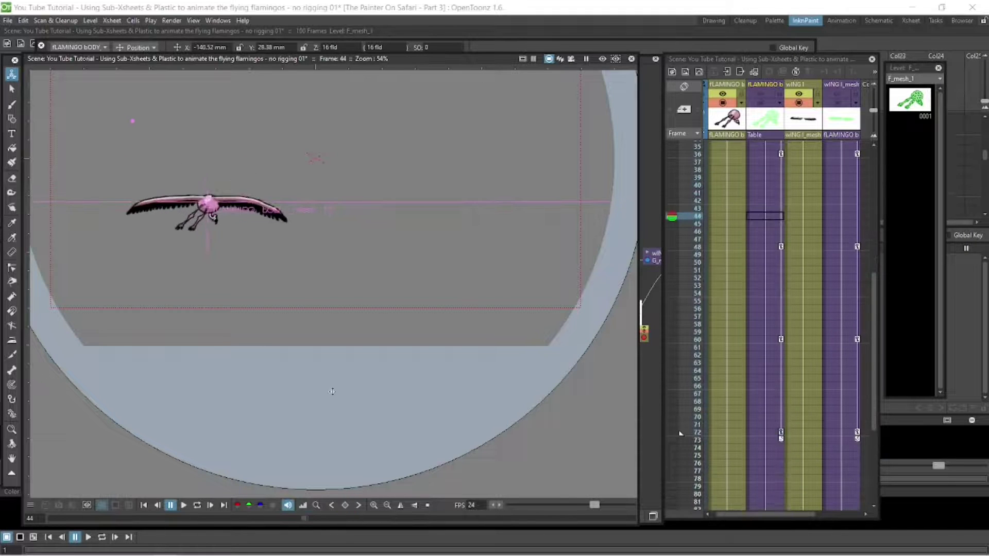
Scale the body mesh globally to 144.78% on frame 44 and preview the motion through frame 62.
key("space")
scroll(338, 370, "up", 1)
left_click_drag(339, 370, 462, 483)
key("shift+space")
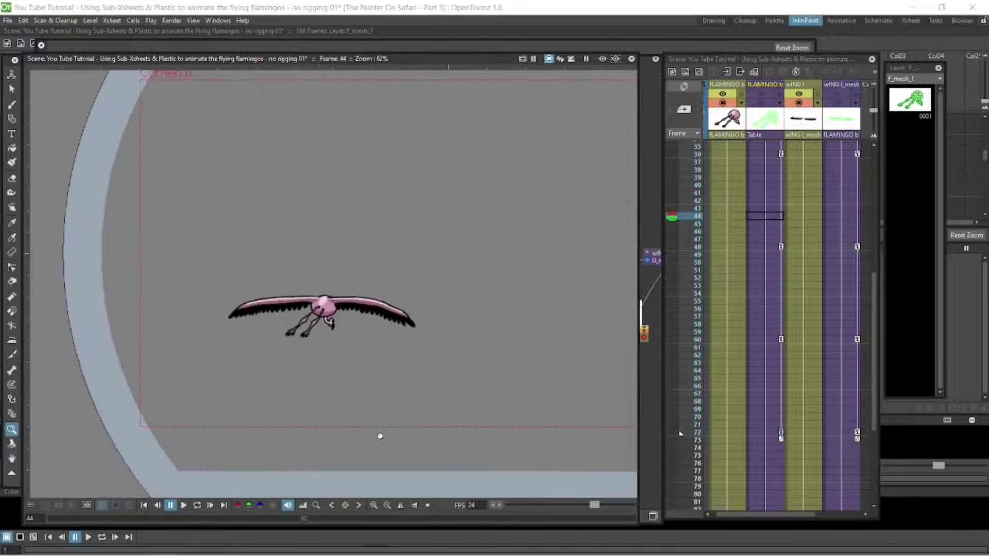
left_click_drag(376, 455, 360, 444)
left_click(12, 75)
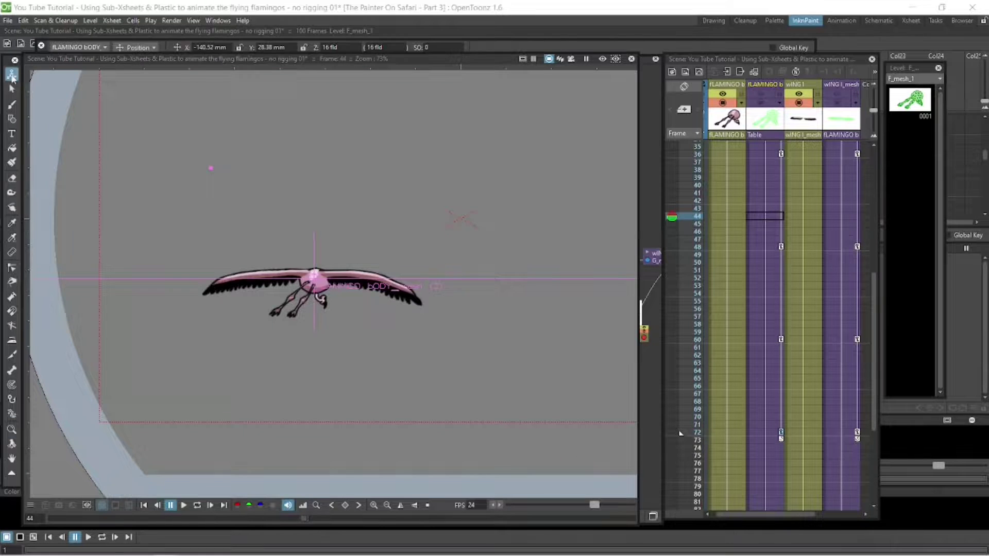
left_click(137, 48)
left_click(135, 84)
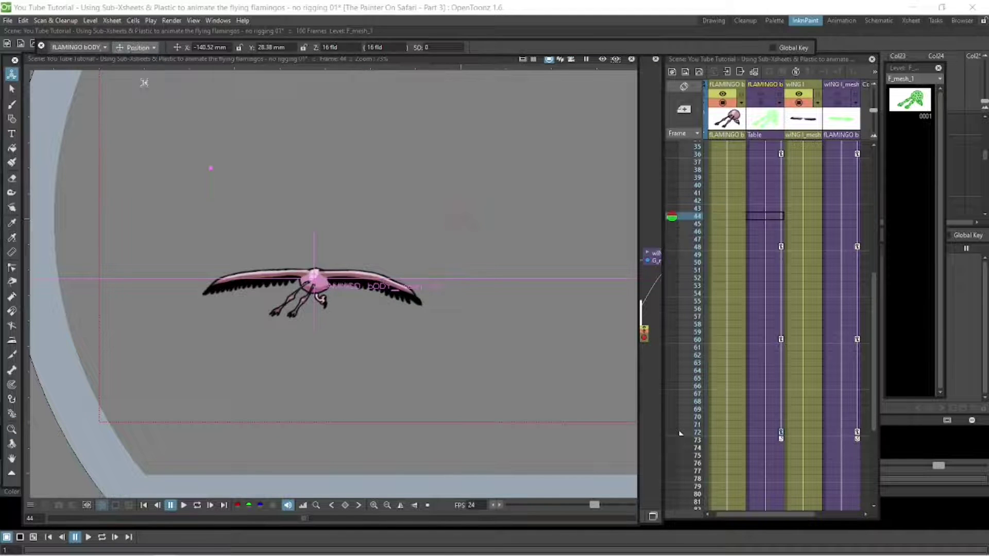
left_click_drag(361, 201, 421, 237)
scroll(433, 252, "down", 1)
scroll(412, 241, "down", 1)
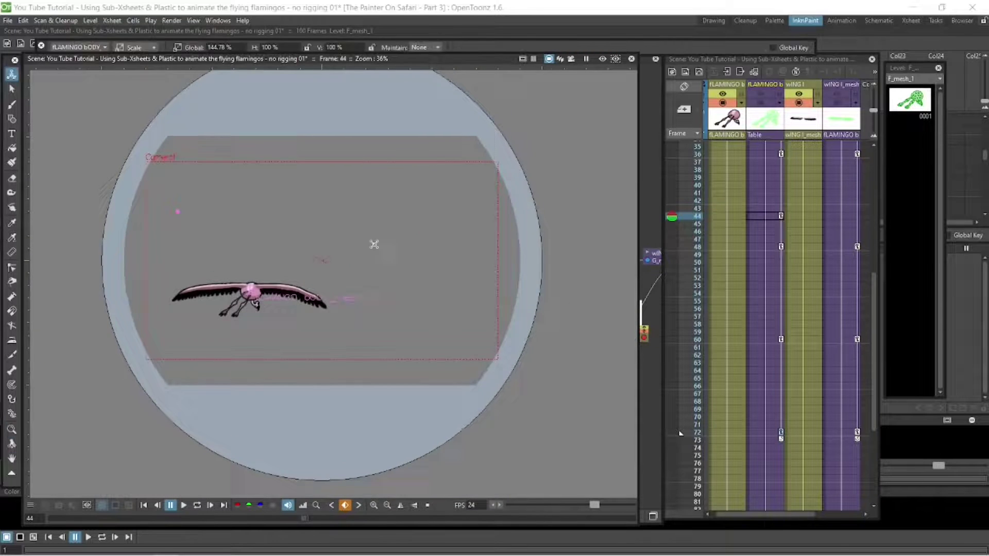
scroll(248, 376, "up", 1)
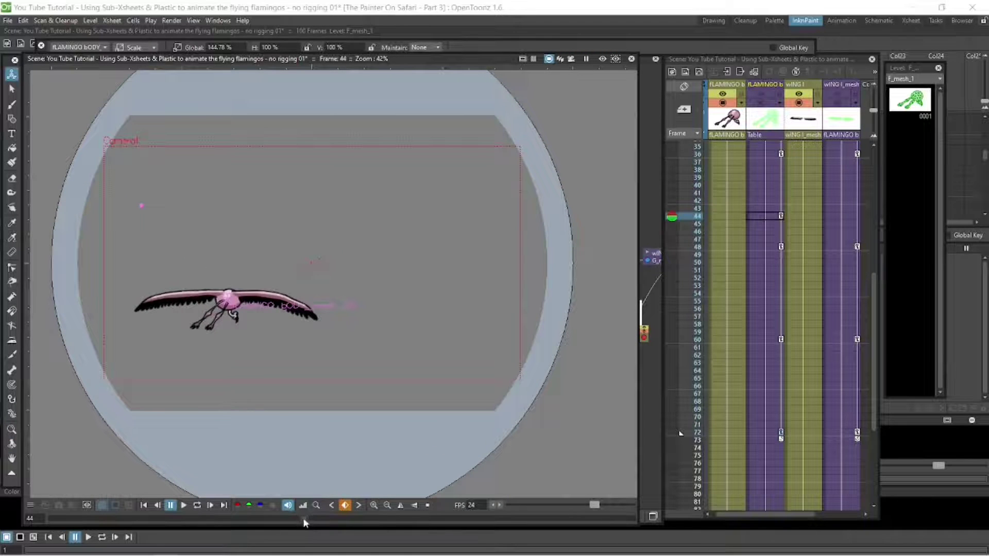
left_click_drag(304, 519, 414, 508)
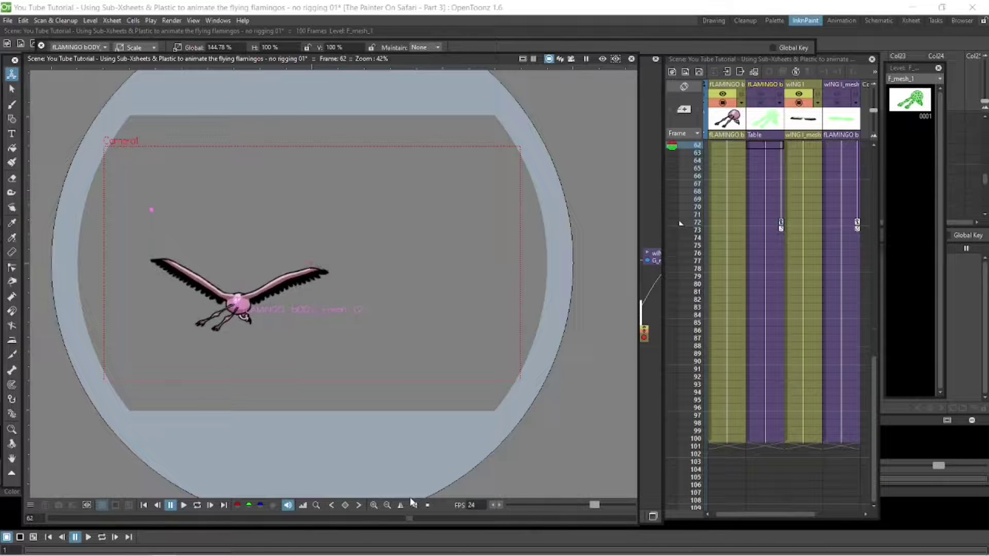
Delete the cells from frame 73 to 100 in the flamingo body, wing and both mesh columns.
left_click(763, 231)
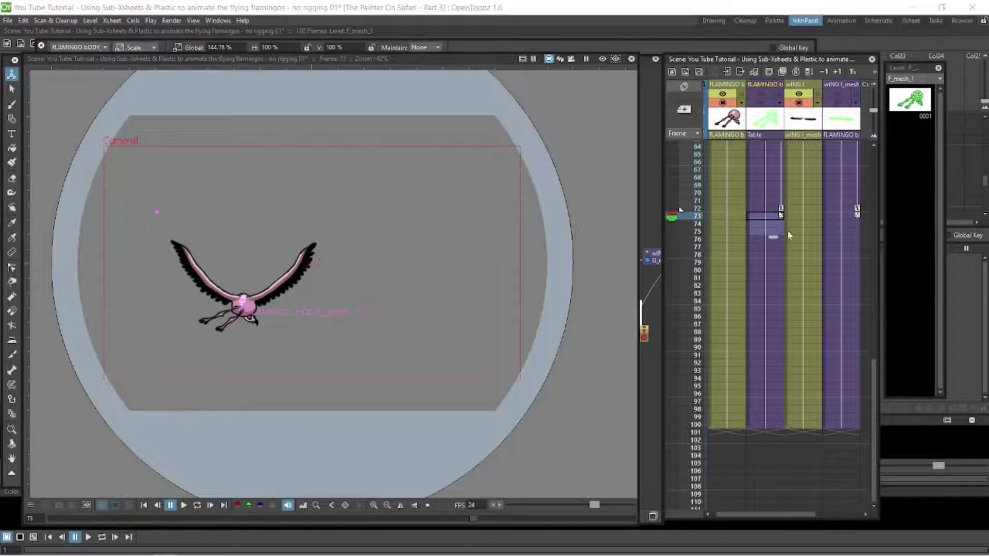
left_click(850, 425, "shift")
key("Delete")
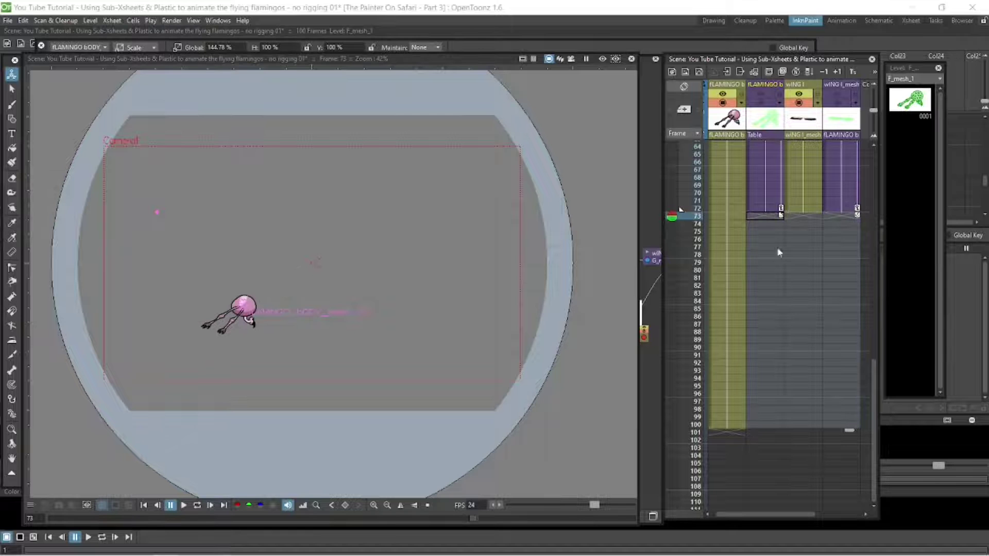
left_click(729, 217)
left_click(733, 435, "shift")
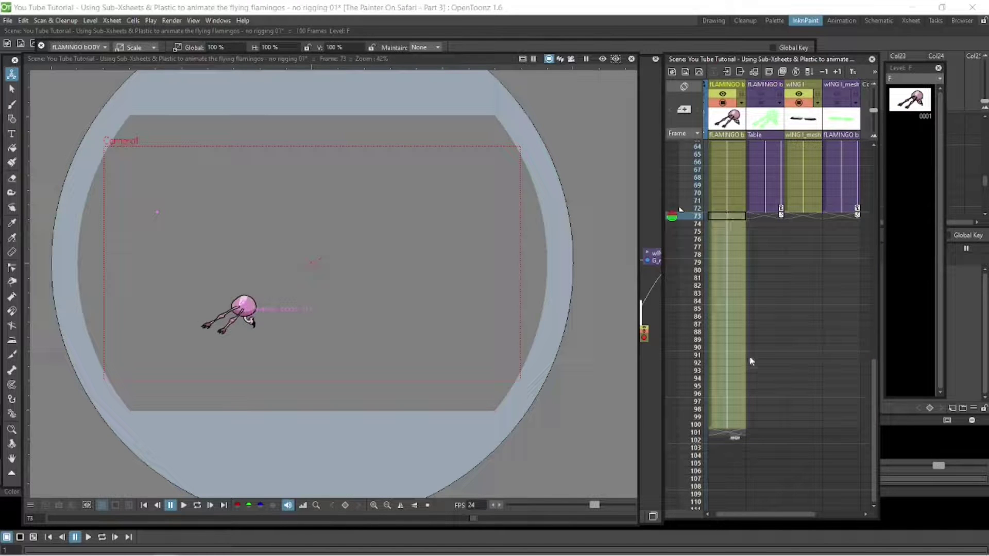
key("Delete")
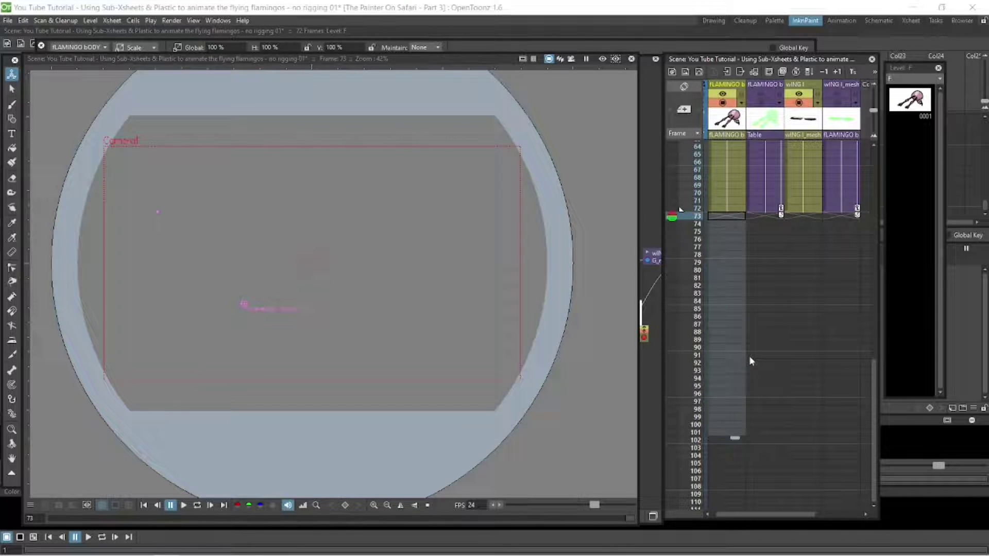
left_click(735, 209)
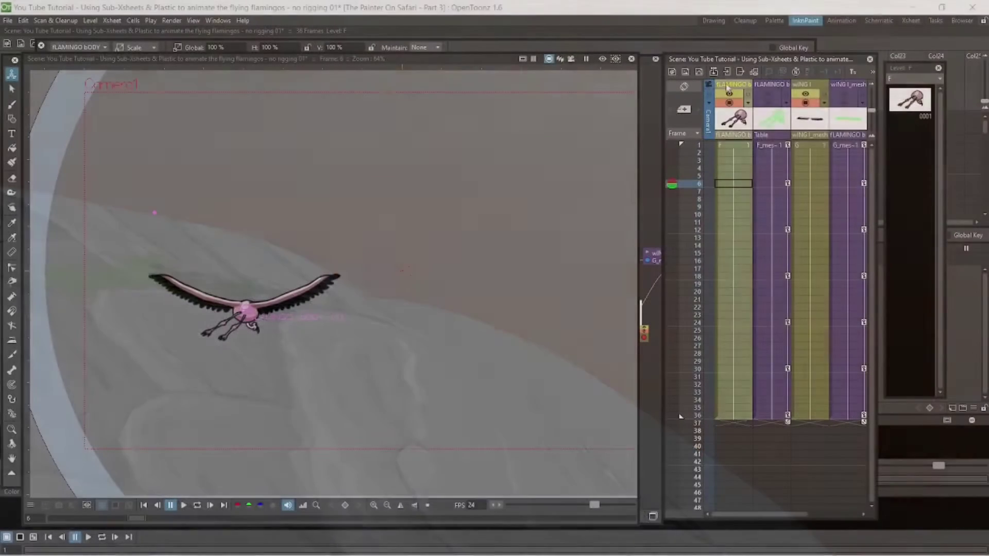
Insert a column before the flamingo body and load River valley fly through - 02.mp4 from the inputs folder at frame 1.
right_click(728, 89)
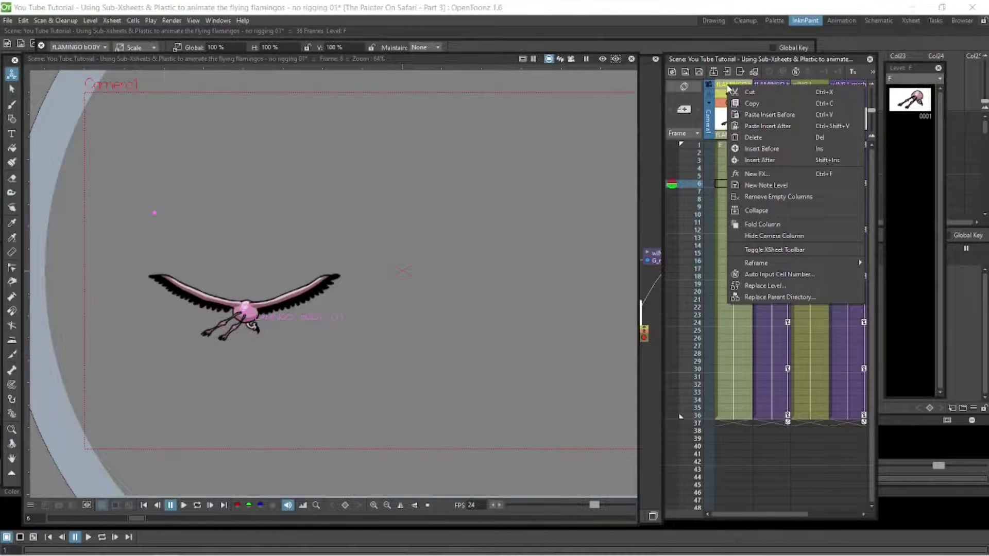
left_click(784, 150)
right_click(745, 146)
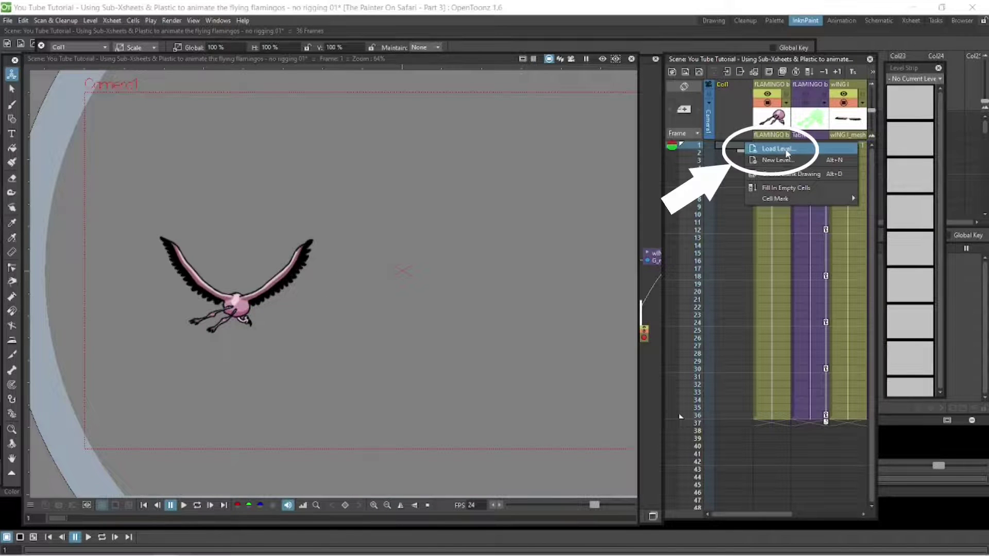
left_click(786, 150)
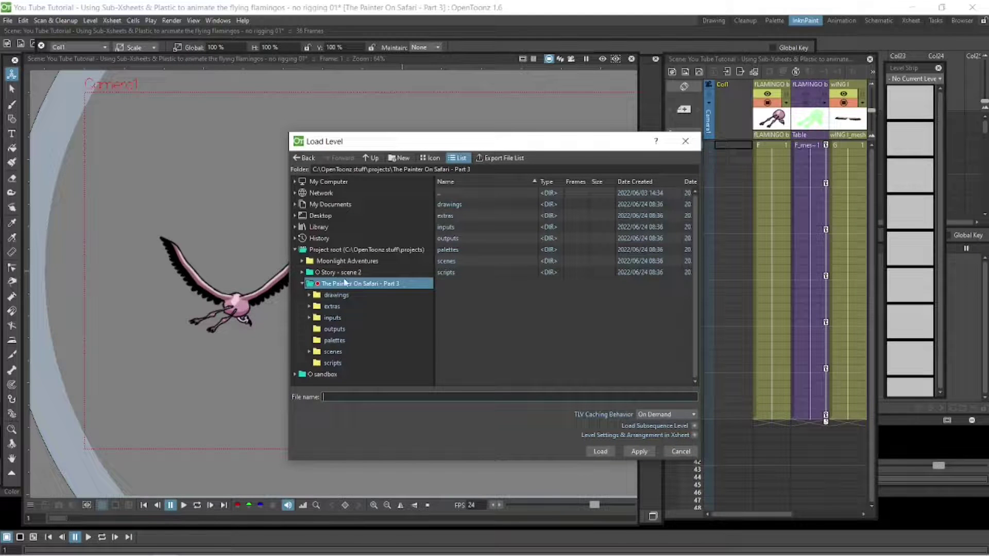
left_click(332, 317)
left_click(430, 158)
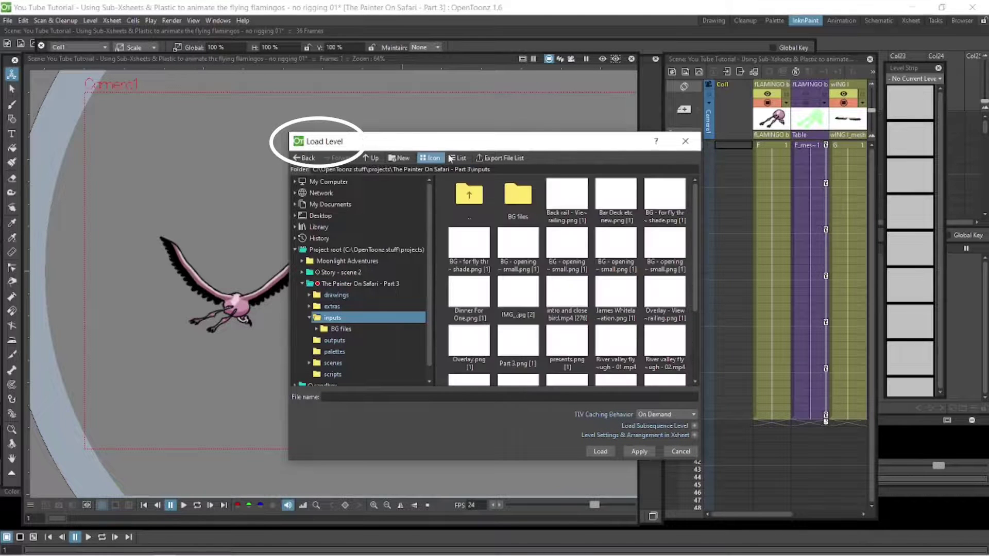
left_click_drag(695, 208, 685, 311)
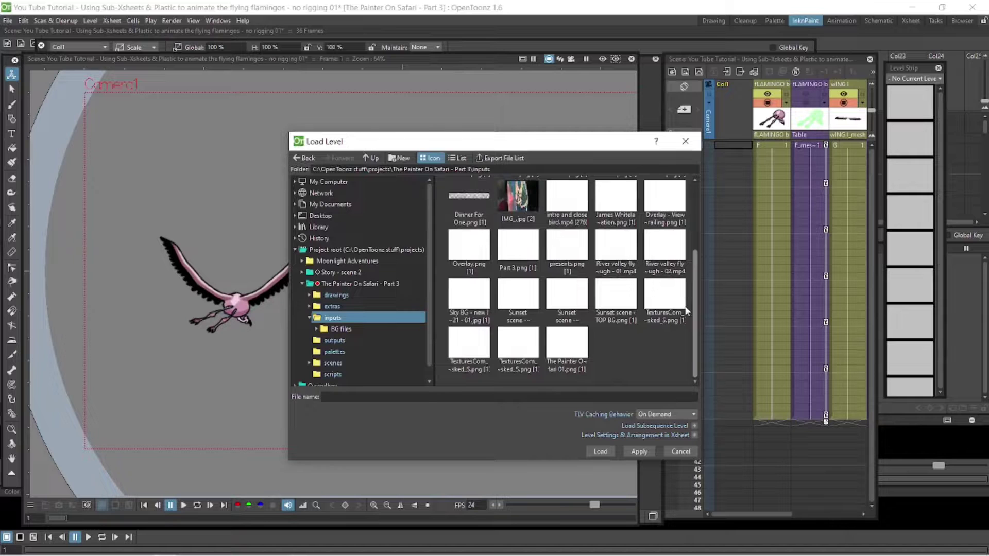
left_click(669, 250)
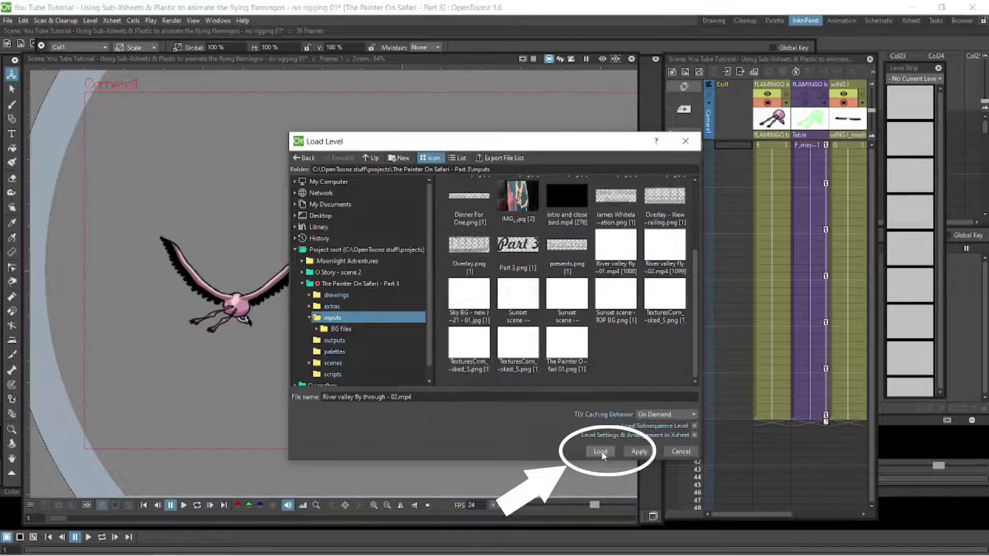
left_click(601, 453)
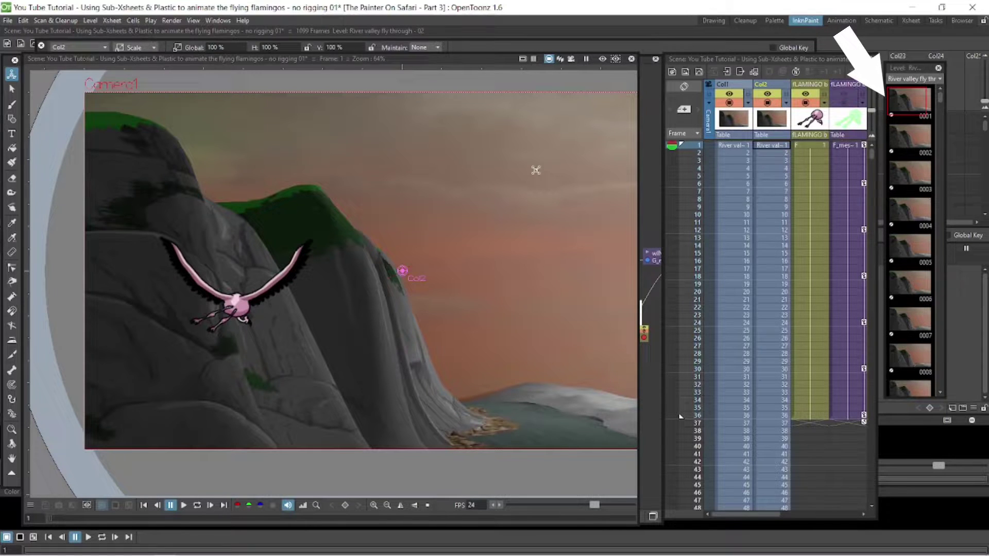
Save the scene, then fit the camera frame in the viewer and widen the Xsheet to show all flamingo columns.
key("ctrl+s")
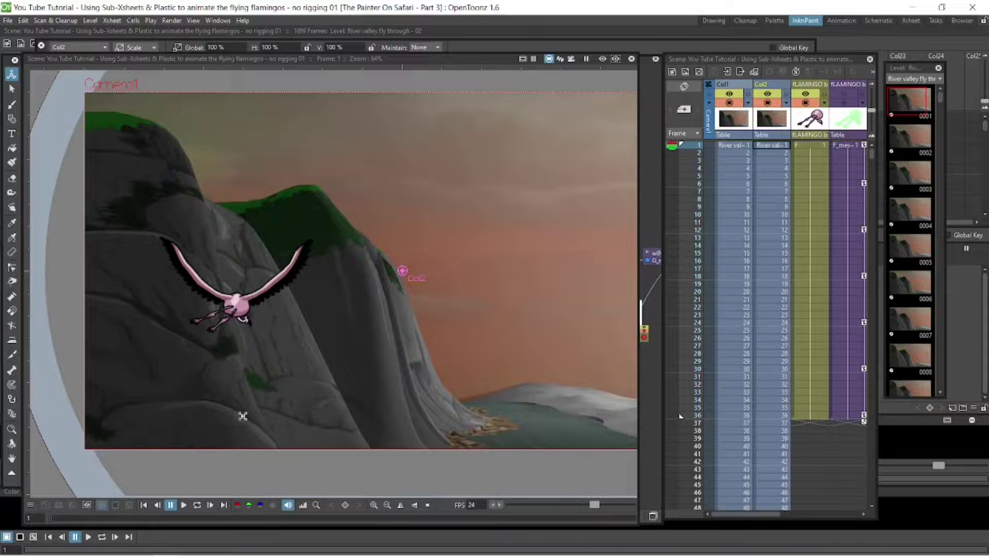
left_click_drag(48, 517, 59, 488)
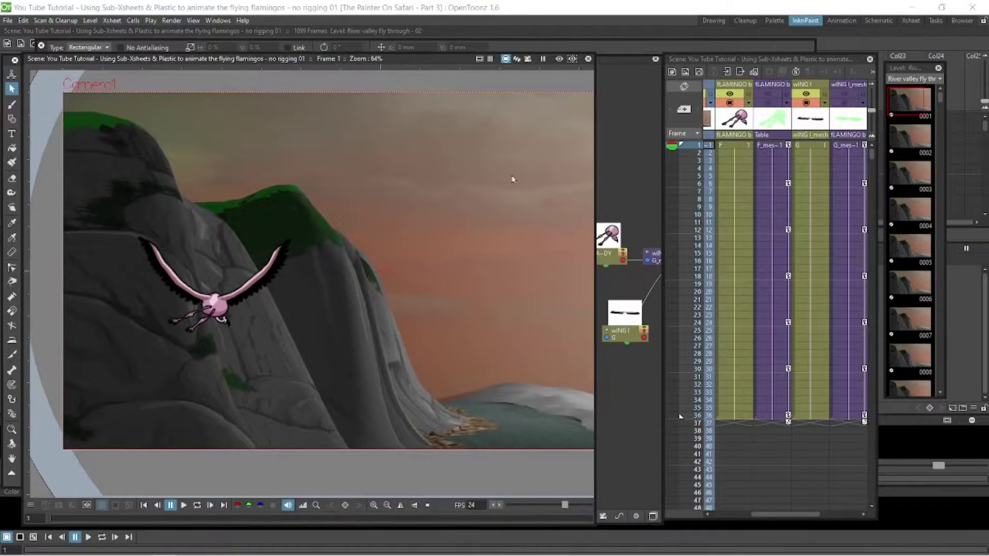
scroll(512, 179, "down", 2)
key("space")
left_click_drag(500, 181, 415, 209)
key("shift+space")
left_click_drag(664, 87, 596, 89)
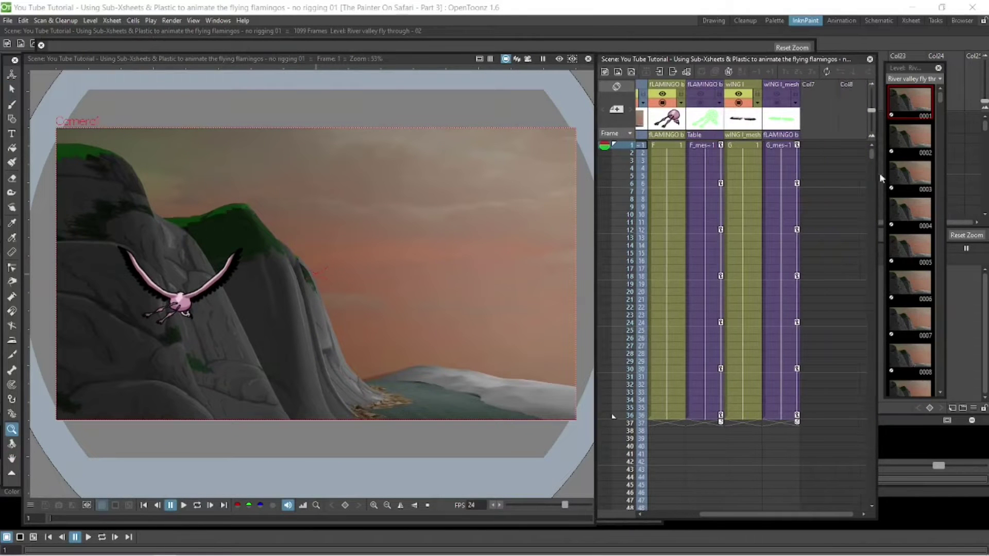
Copy frames 1 to 36 of the four flamingo columns and paste them from frame 37.
left_click(670, 145)
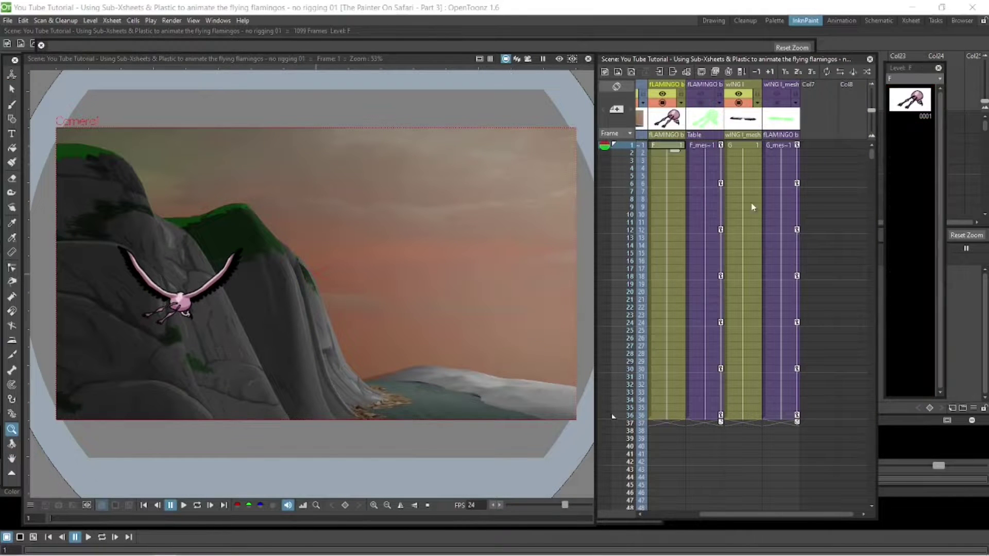
left_click(786, 418, "shift")
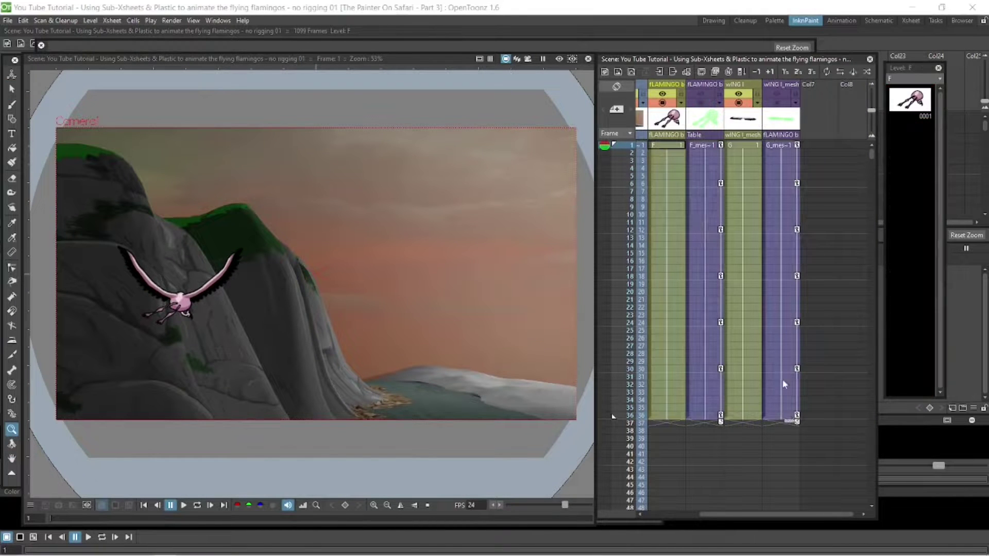
left_click(660, 423)
scroll(660, 422, "down", 5)
key("ctrl+v")
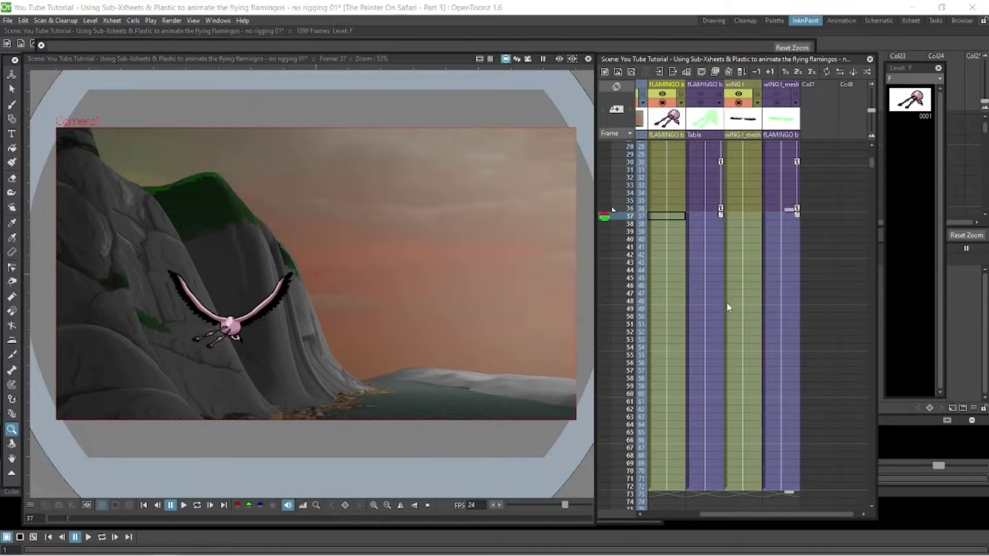
Copy the body mesh and wing mesh keyframes of frames 1 to 36, paste them at frame 36 and preview the repeated cycle.
key("Up")
left_click_drag(872, 163, 873, 136)
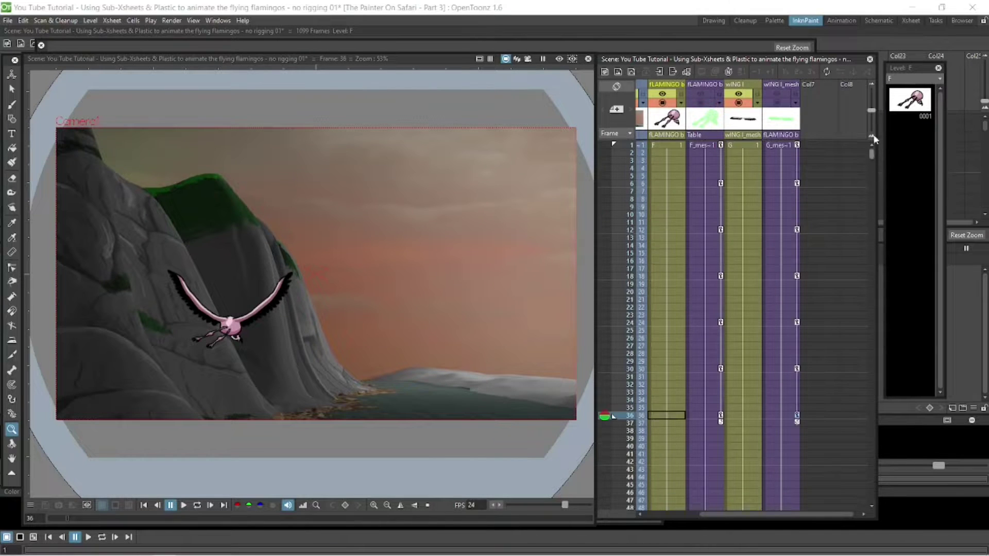
left_click(723, 145)
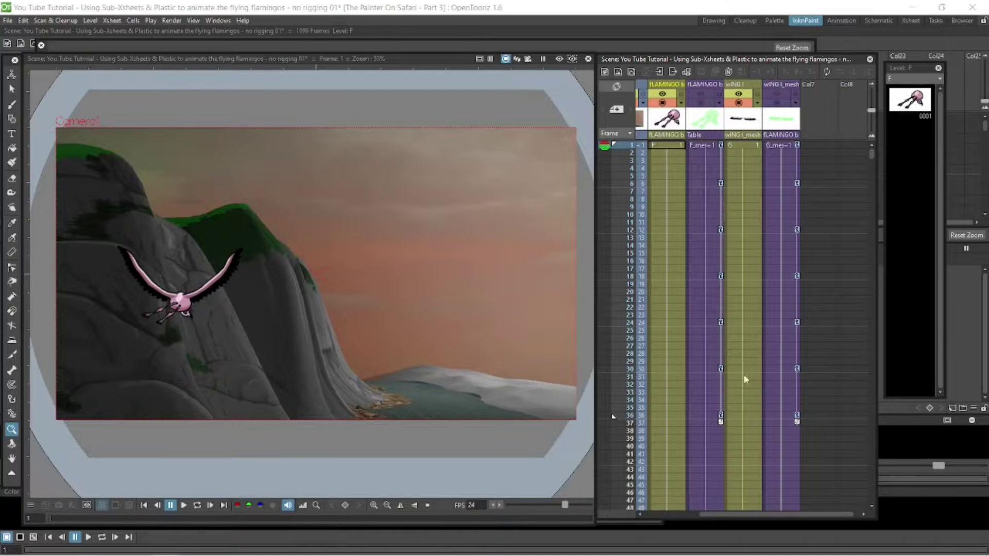
left_click(721, 415)
left_click(707, 218)
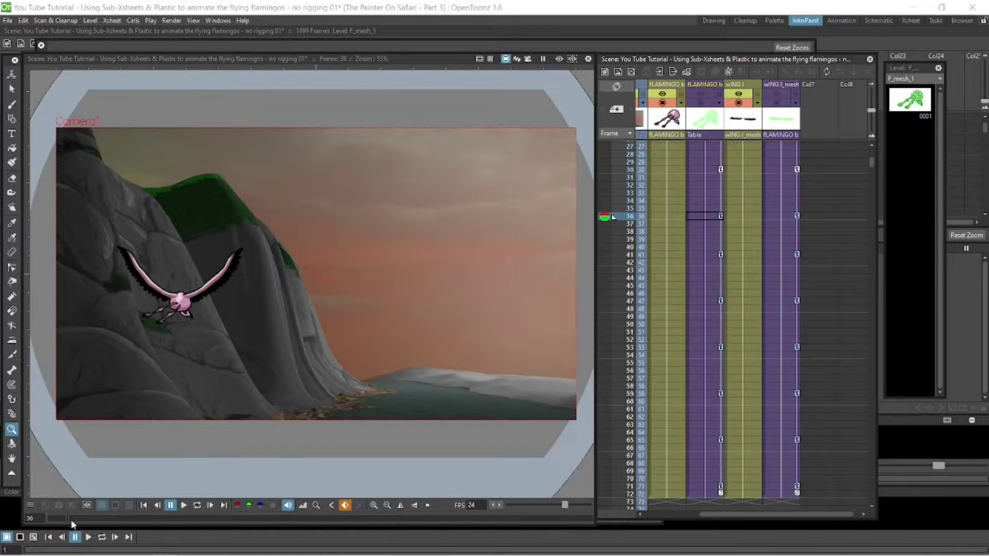
left_click_drag(79, 521, 225, 551)
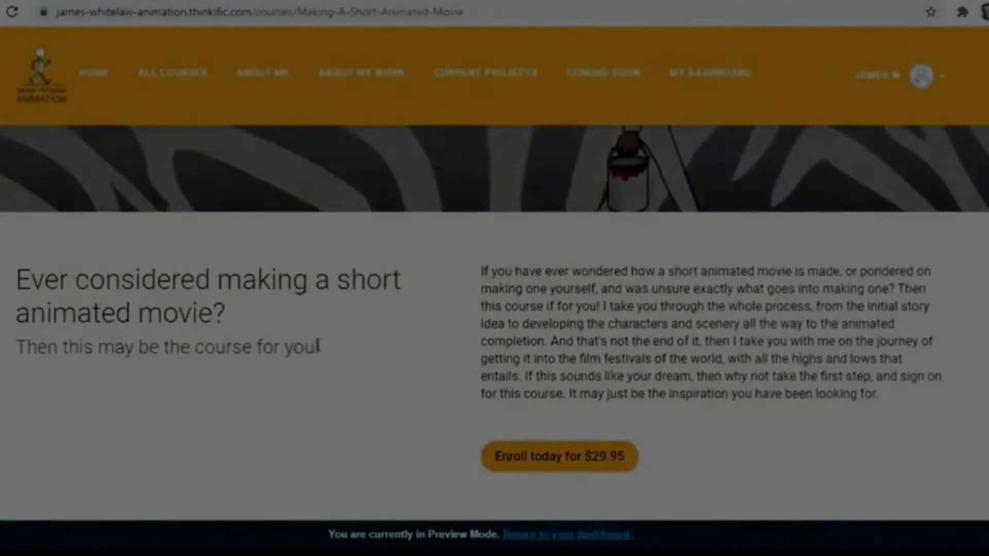
Switch to the browser, look through the animated movie course page and subscribe to the animation newsletter with the entered email address.
scroll(356, 181, "down", 10)
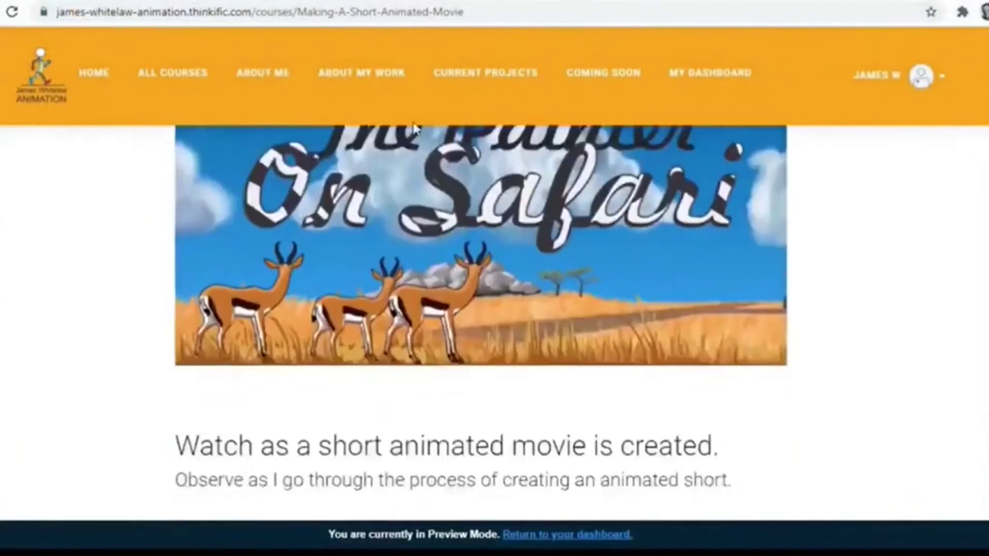
scroll(601, 327, "down", 10)
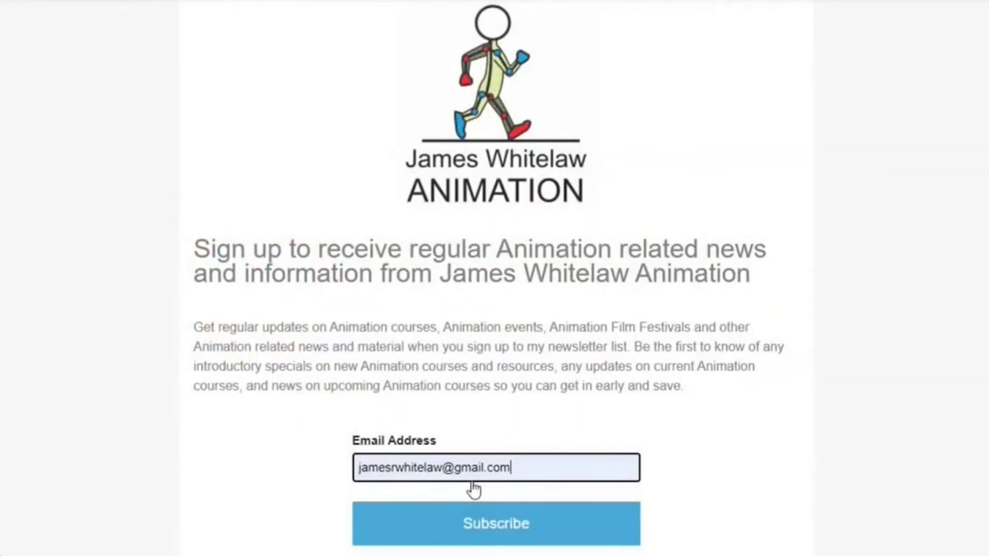
left_click(473, 506)
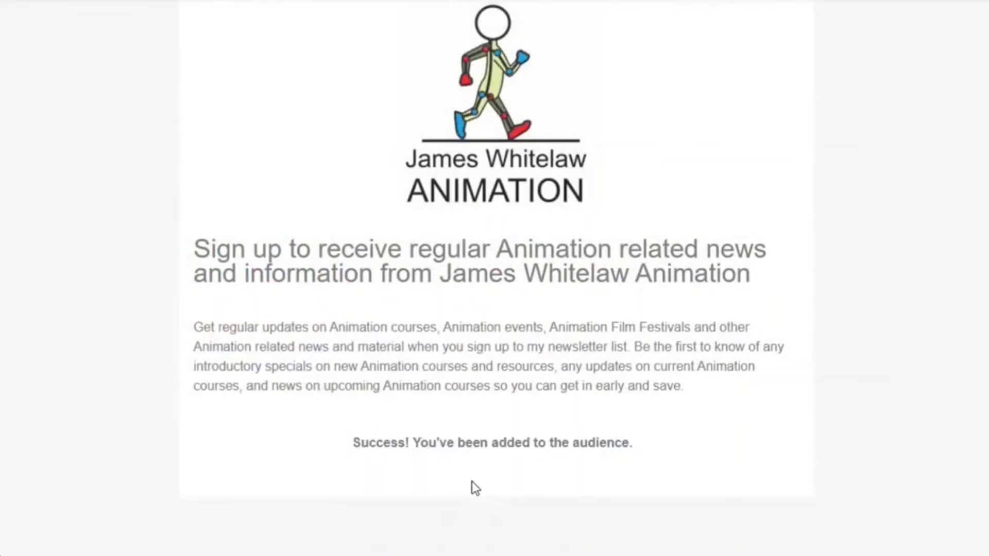